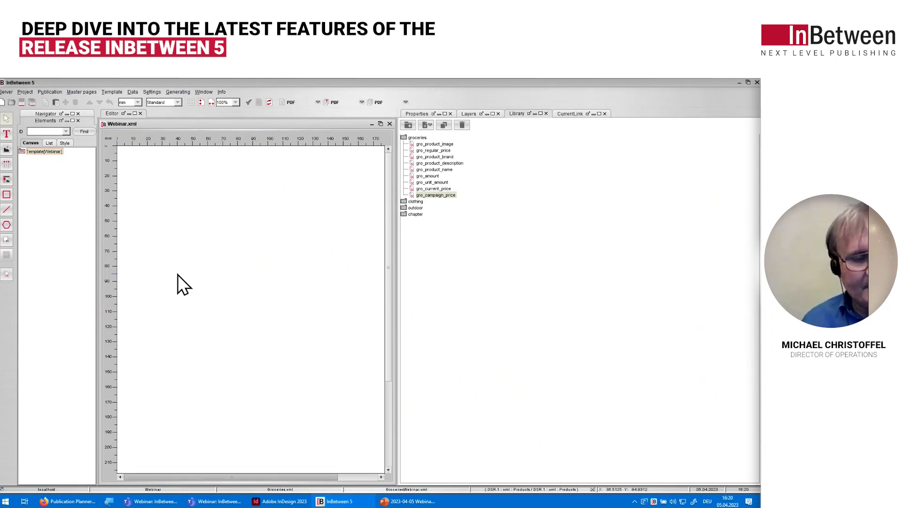
Step: Draw a text frame about 106 mm wide and 51 mm high in the page's upper part and display the current link configuration
click(7, 134)
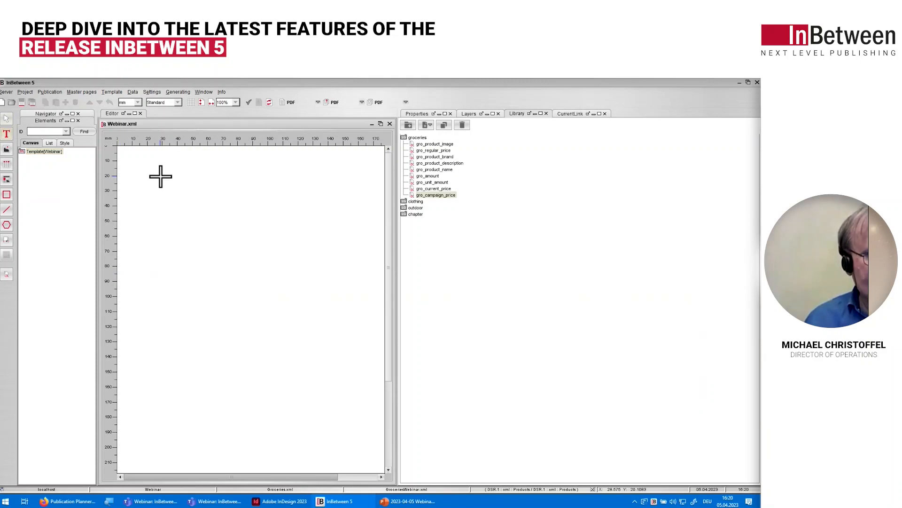
drag(164, 172, 323, 250)
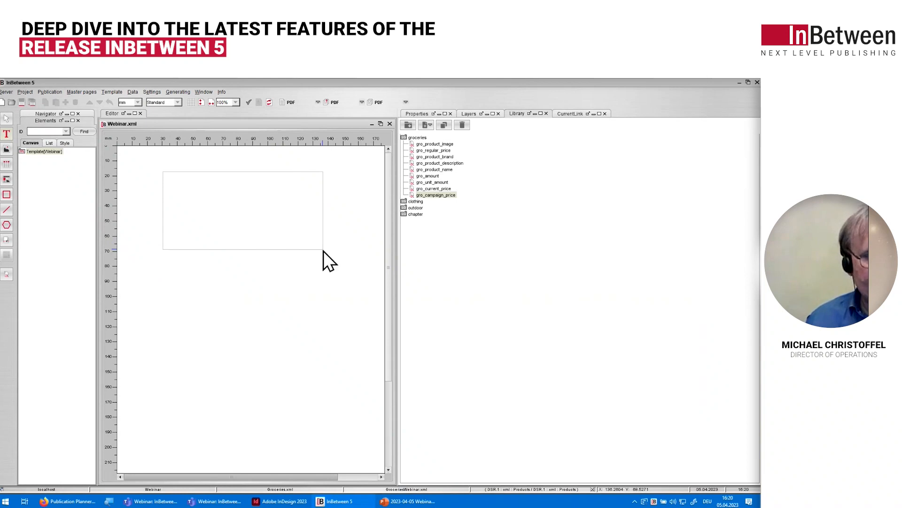
drag(323, 251, 324, 251)
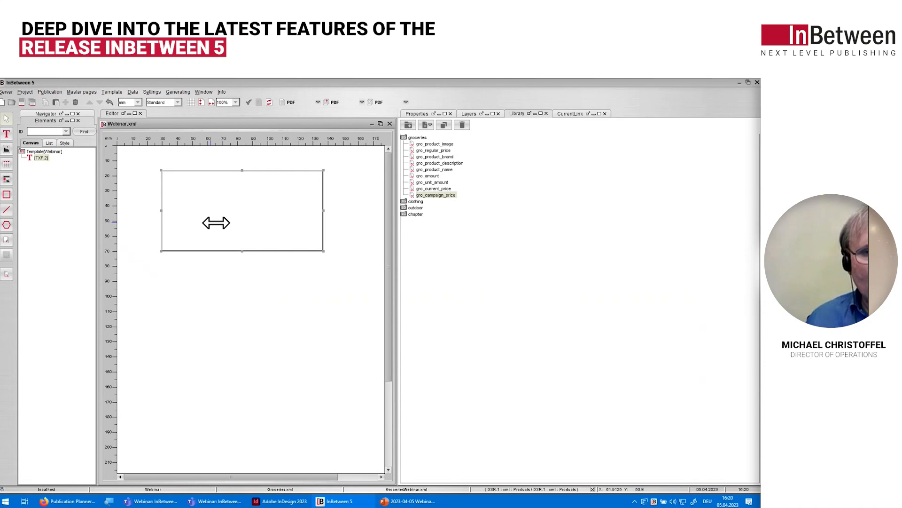
click(581, 116)
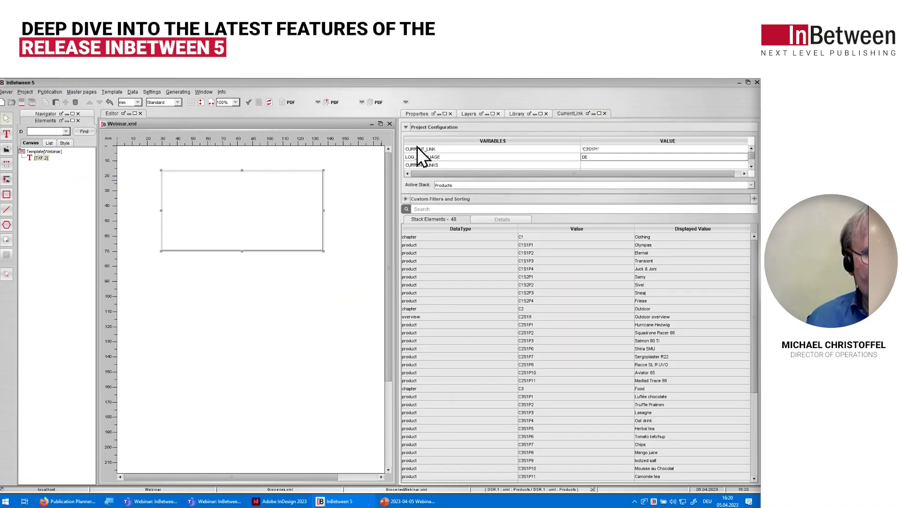
Step: Open the text frame for editing and create a text query named ProductName in the groceries folder of its data library
right_click(256, 205)
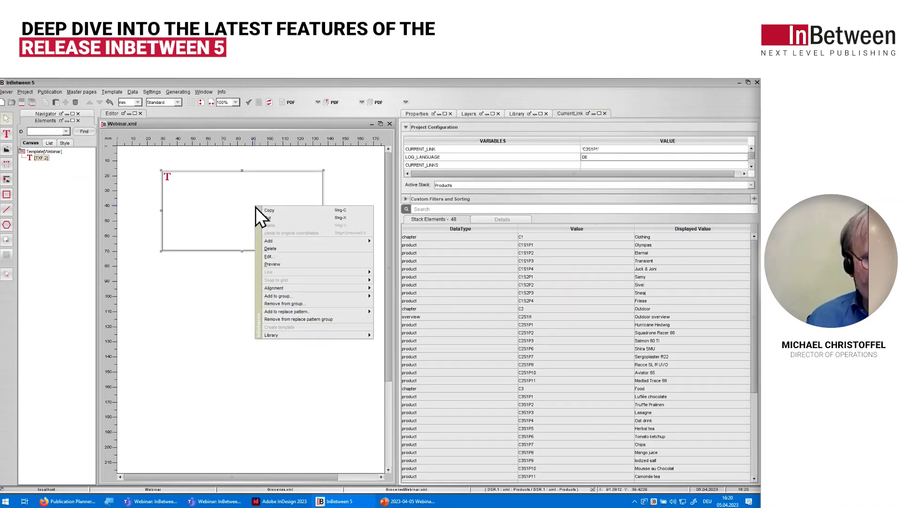
click(283, 256)
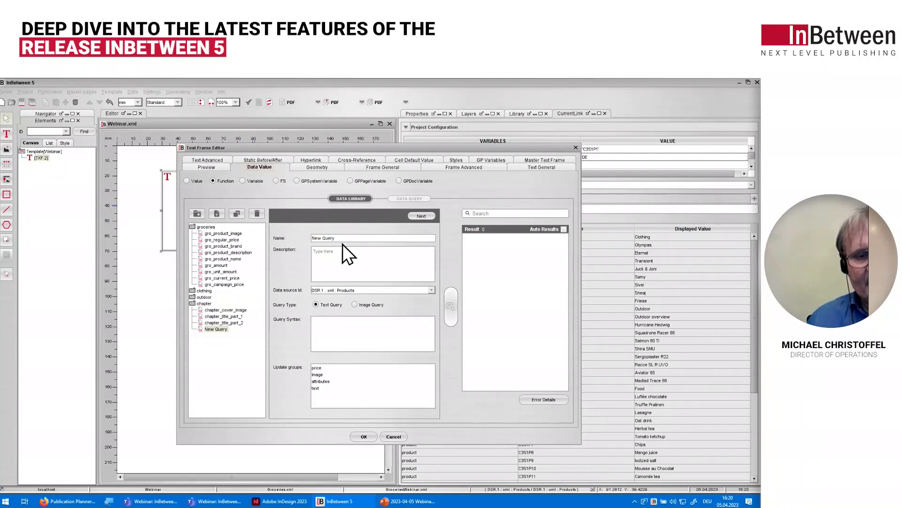
click(197, 227)
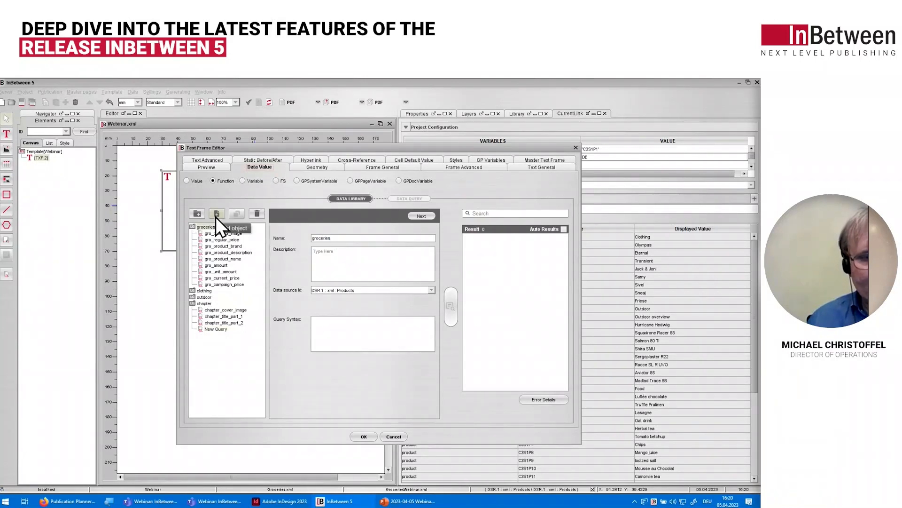
click(216, 214)
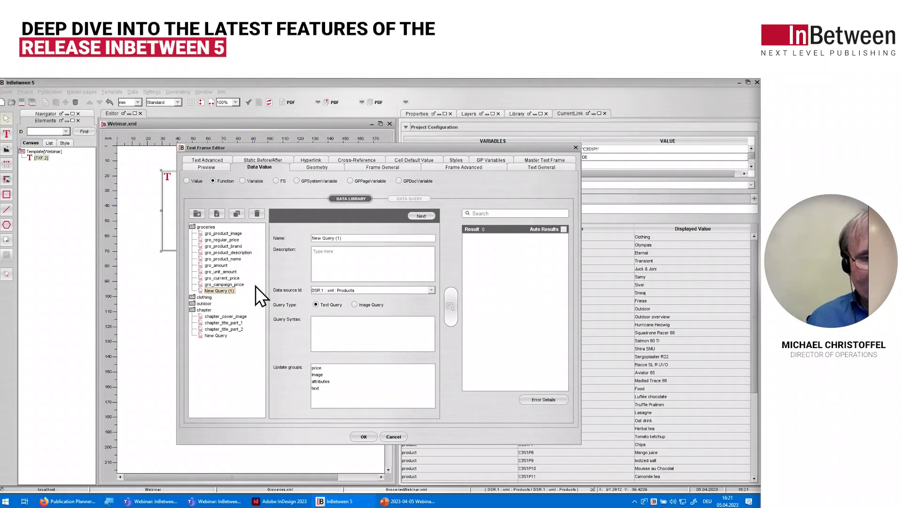
triple_click(352, 238)
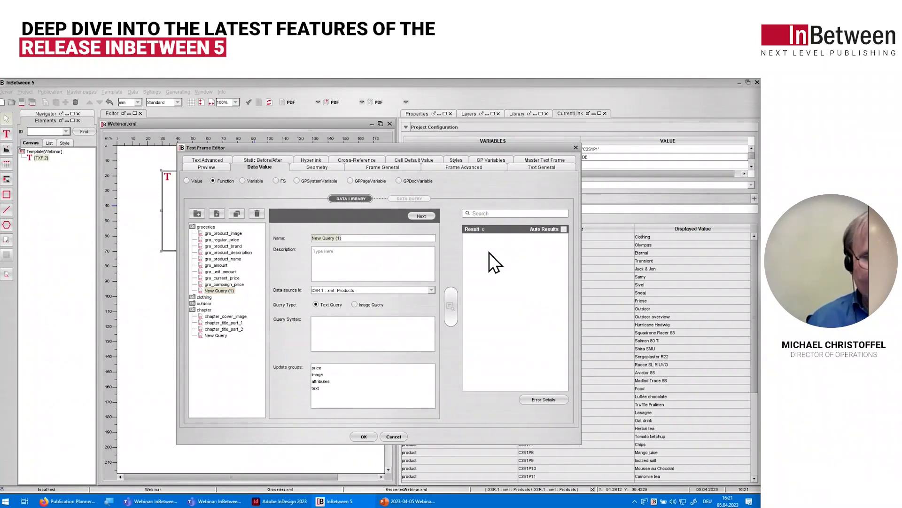
text(Pr)
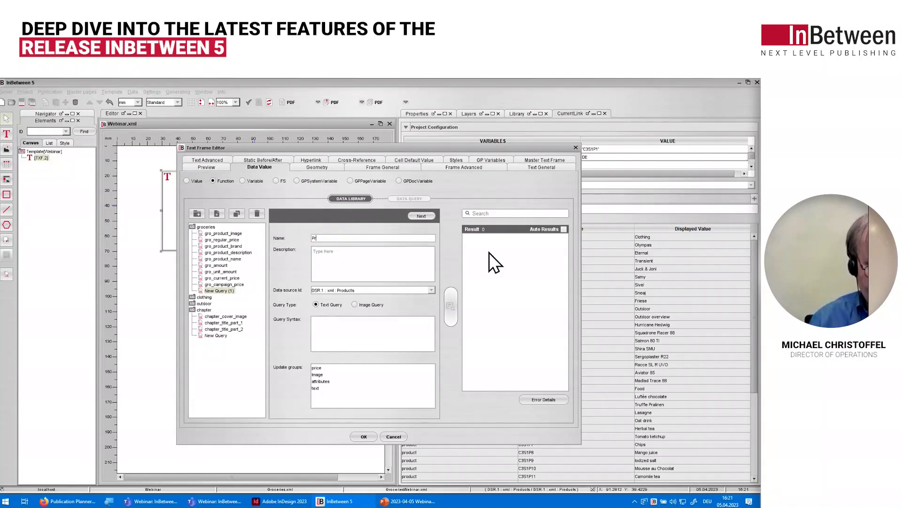
text(oductName)
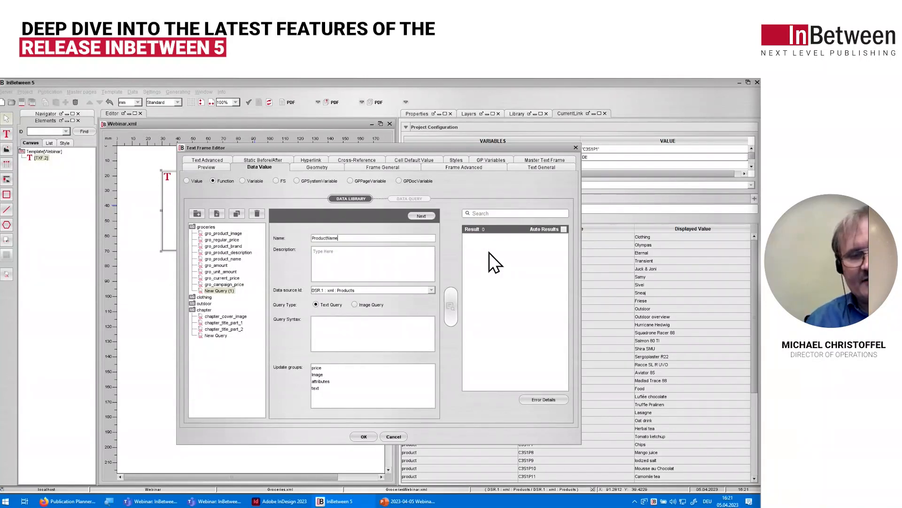
Step: Build the ProductName data query on the attribute node under node-list, chapter, subchapter, product and attribute-list
click(429, 217)
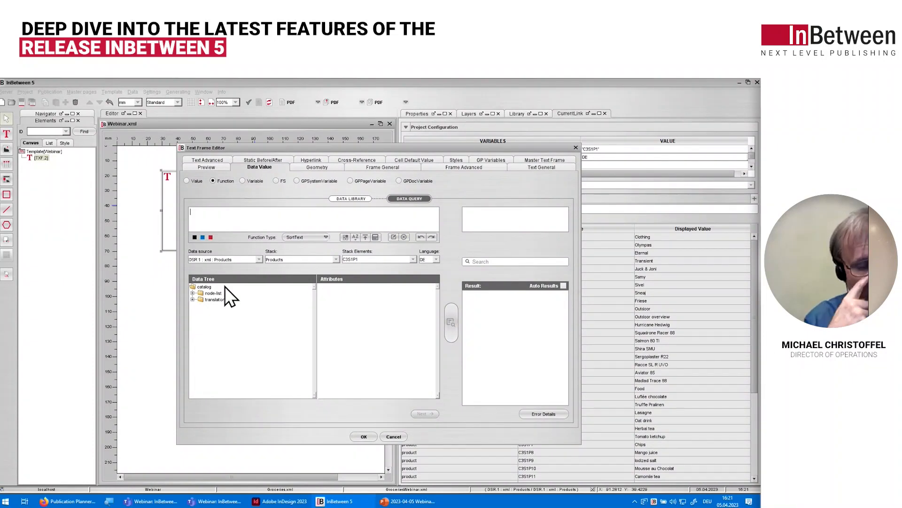
click(192, 300)
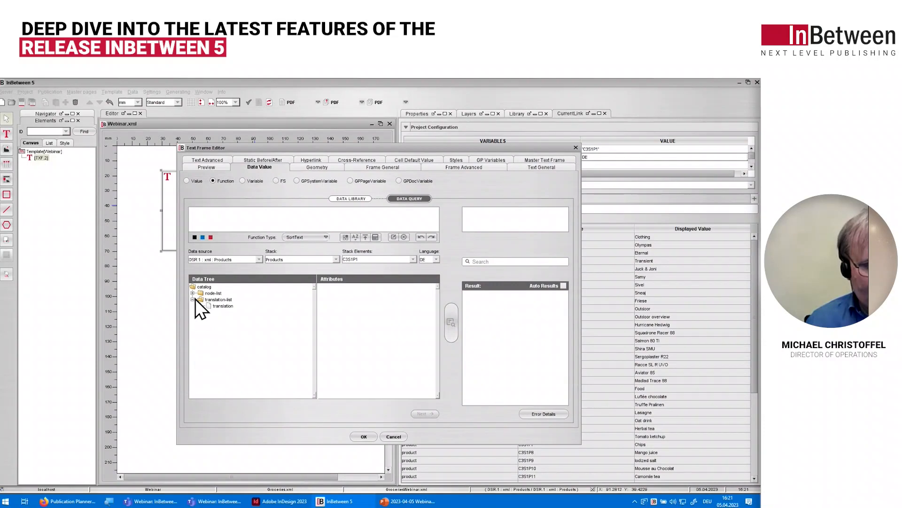
click(192, 299)
click(192, 293)
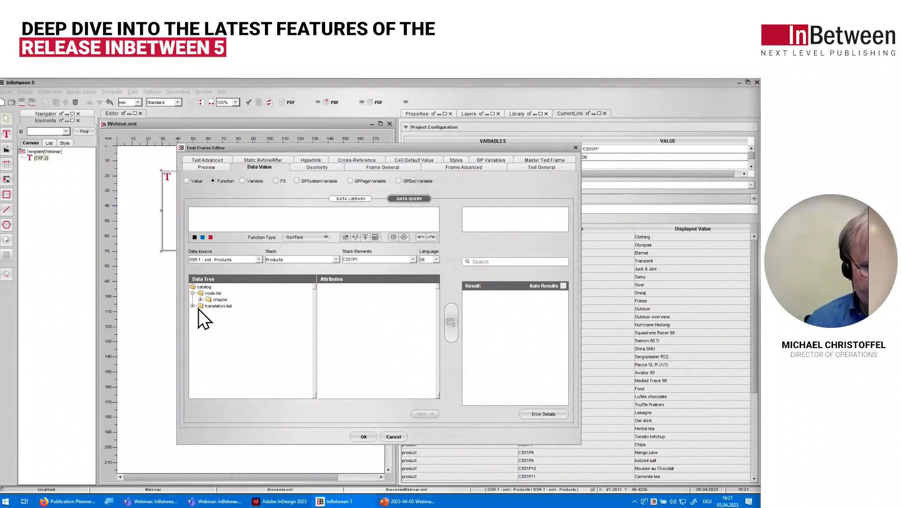
click(201, 299)
click(208, 319)
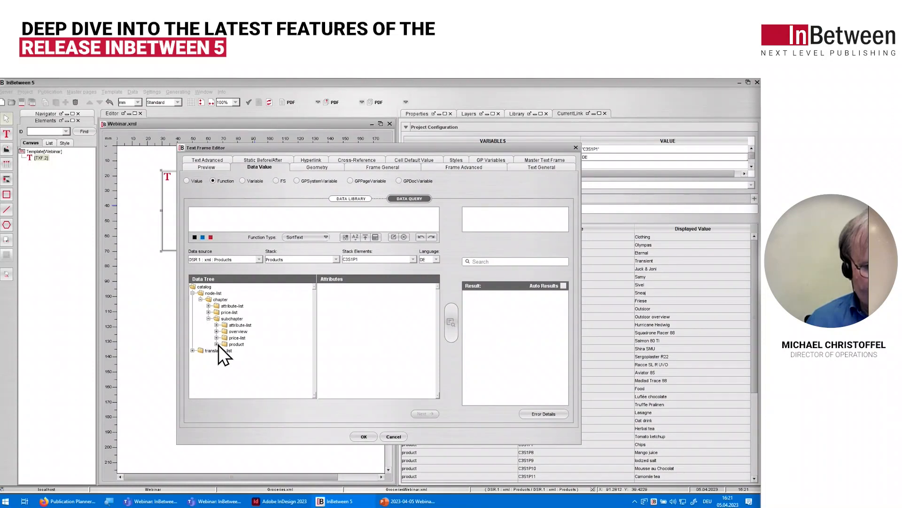
click(216, 344)
click(225, 350)
click(242, 356)
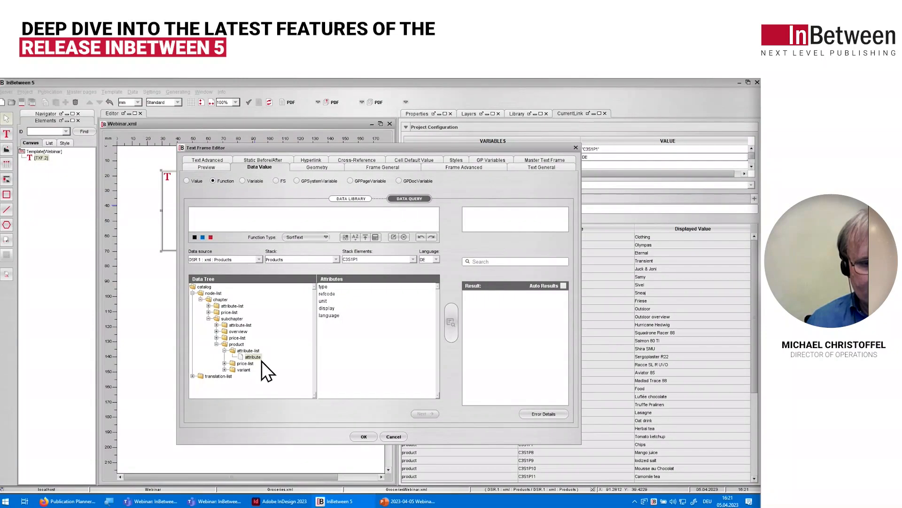
double_click(255, 360)
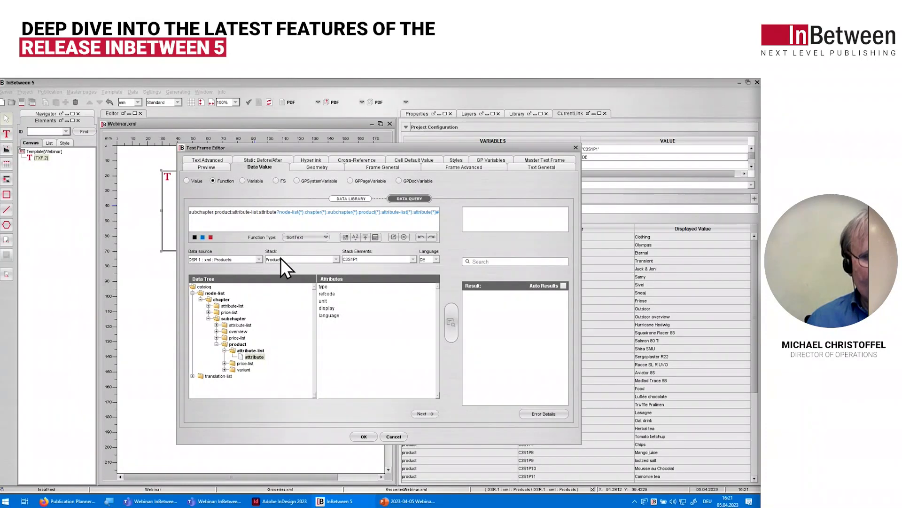
Step: Add a condition to the query's product node that productId equals the CURRENT_LINK system variable
click(421, 414)
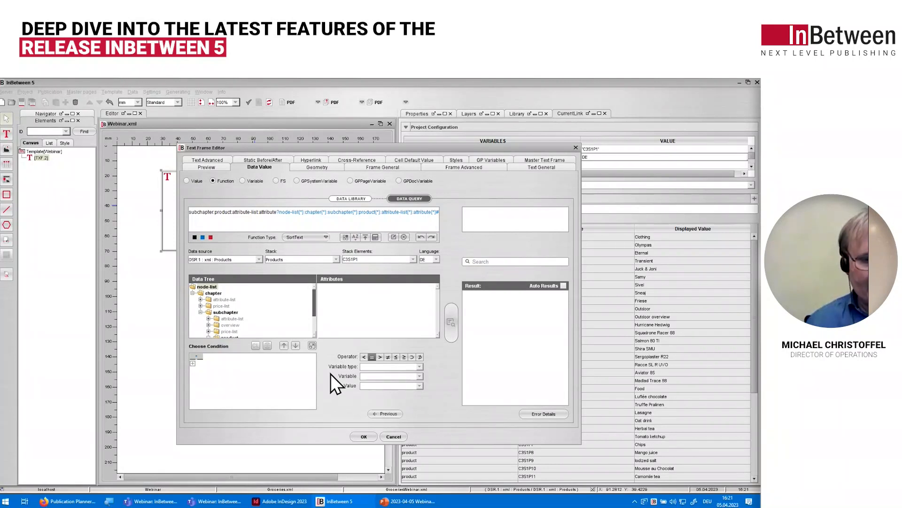
drag(314, 306, 313, 320)
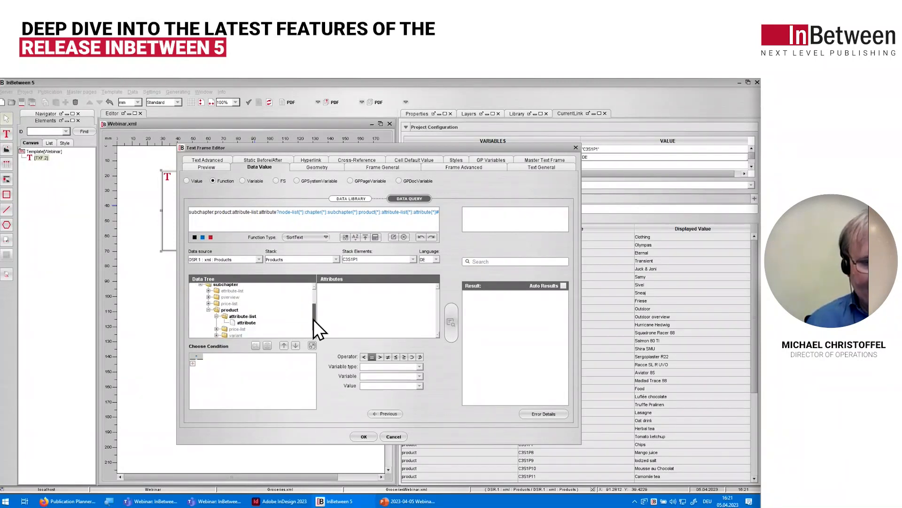
click(233, 314)
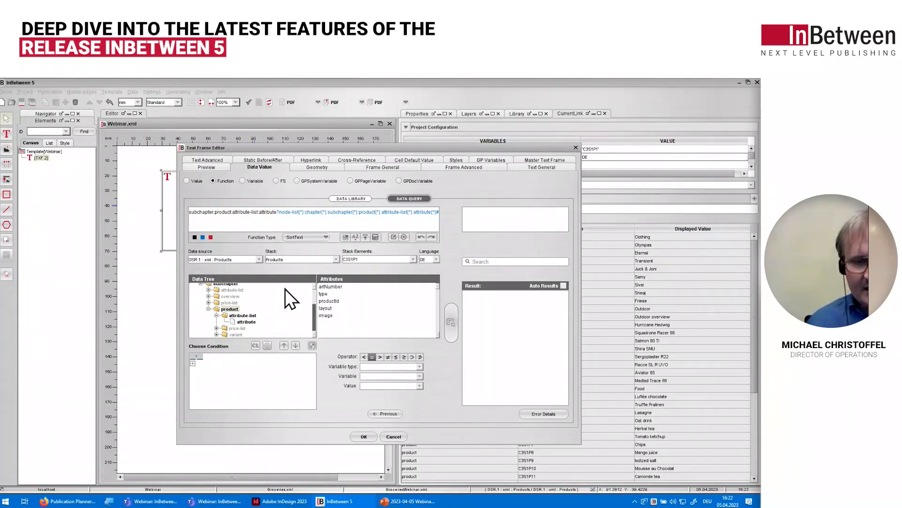
double_click(326, 302)
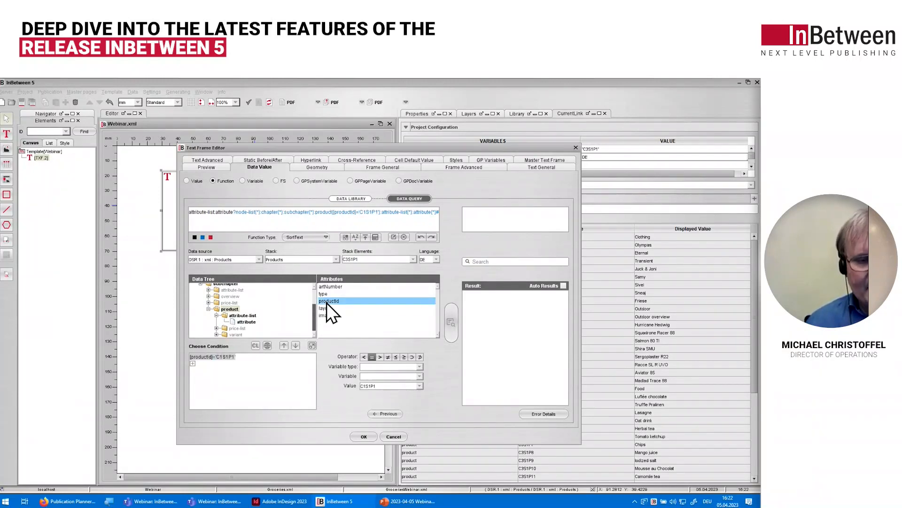
click(257, 347)
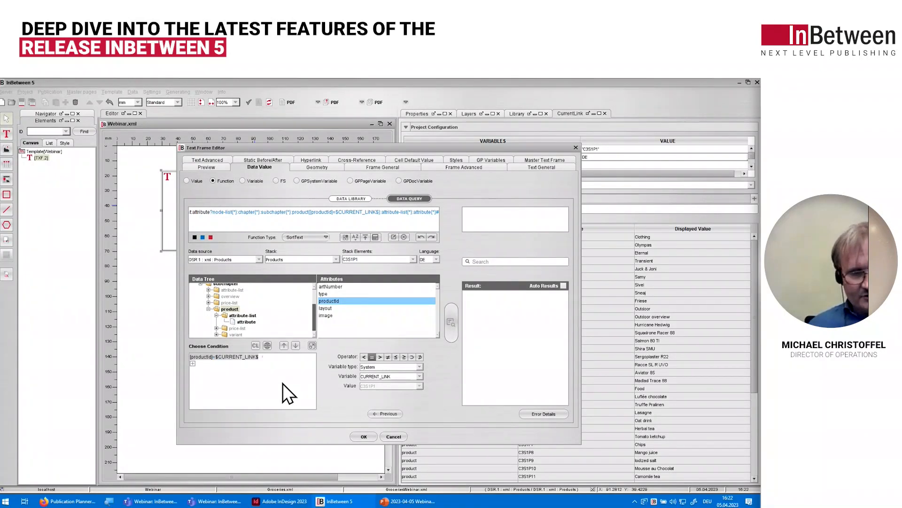
Step: Restrict the query's attribute node with an AND condition: refcode equals 'name' and language equals the LOG_LANGUAGE template variable
click(245, 322)
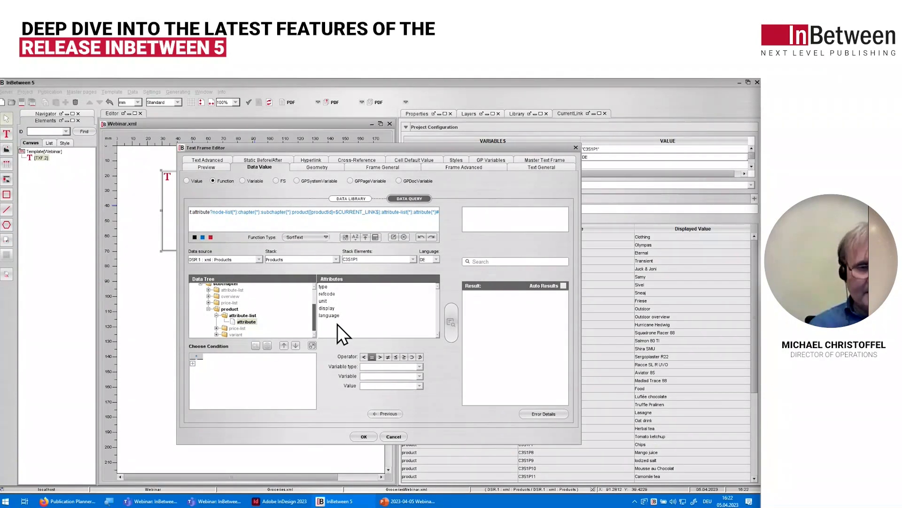
click(332, 294)
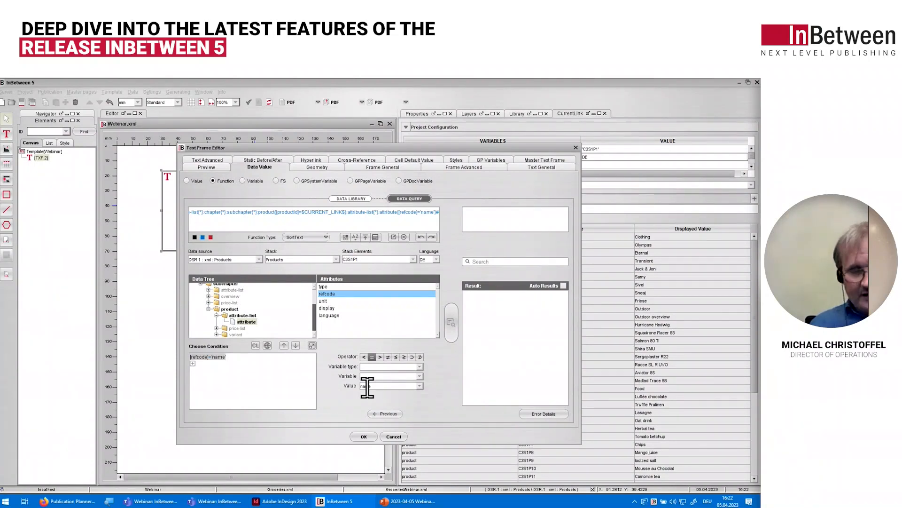
click(193, 364)
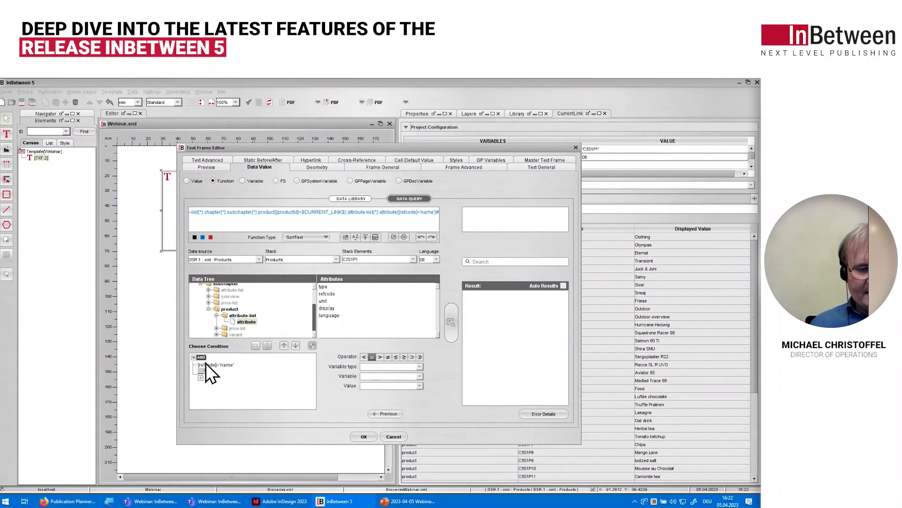
double_click(329, 316)
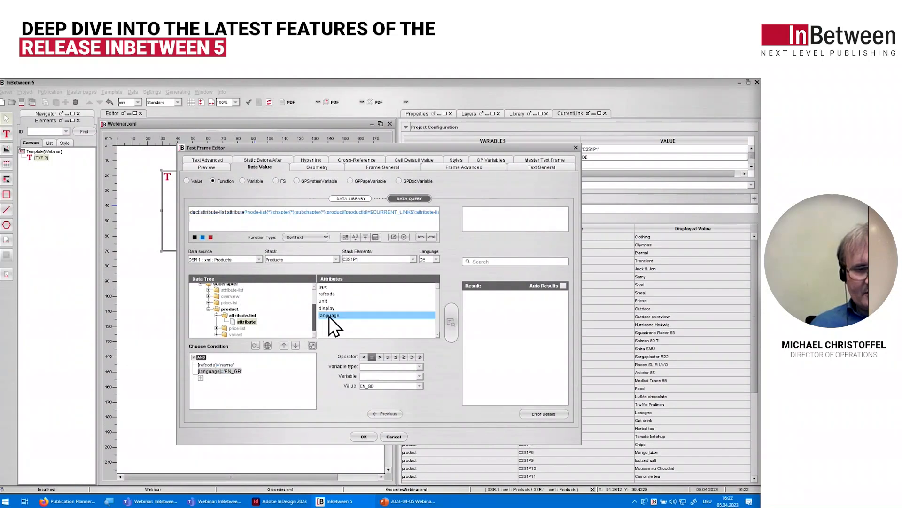
click(267, 346)
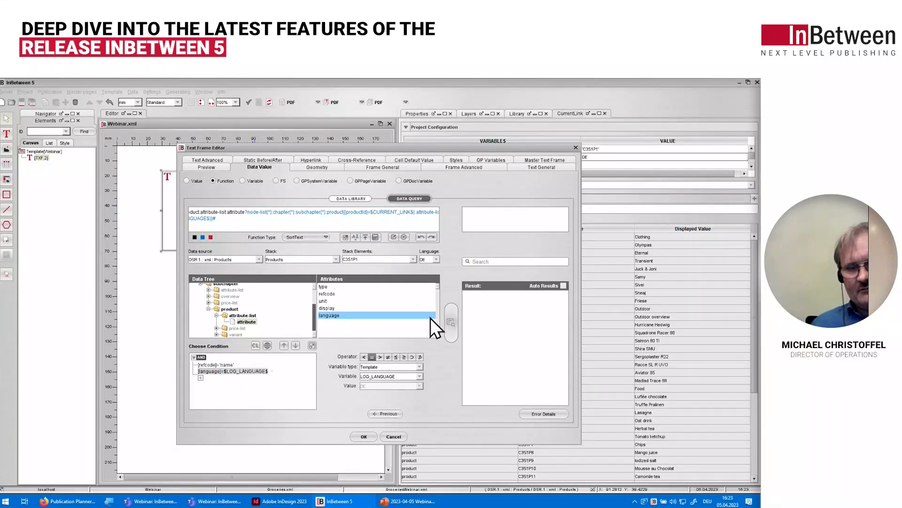
Step: Test the query's result and choose C1S1P1 as the stack element
click(450, 325)
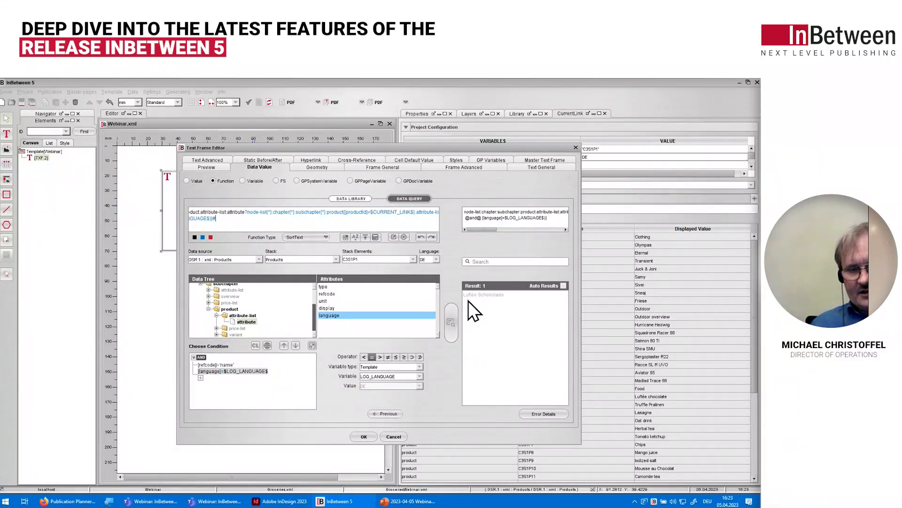
click(414, 259)
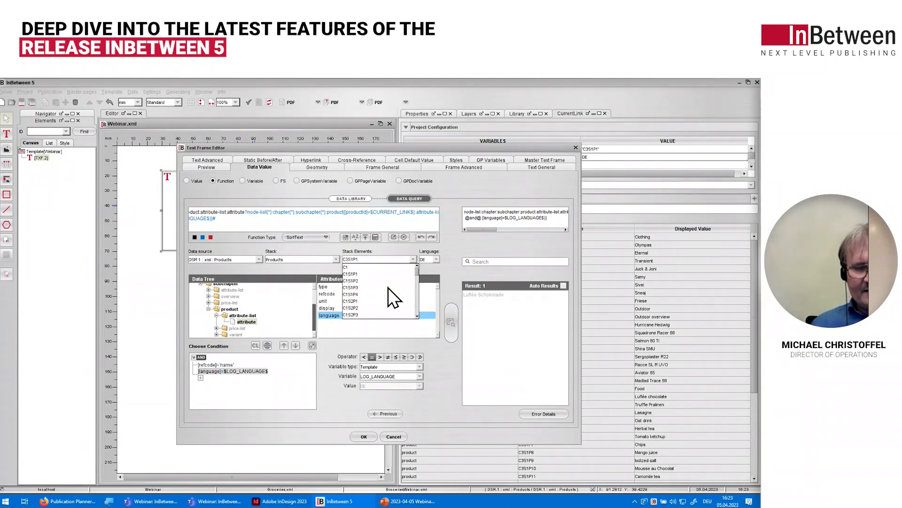
click(361, 275)
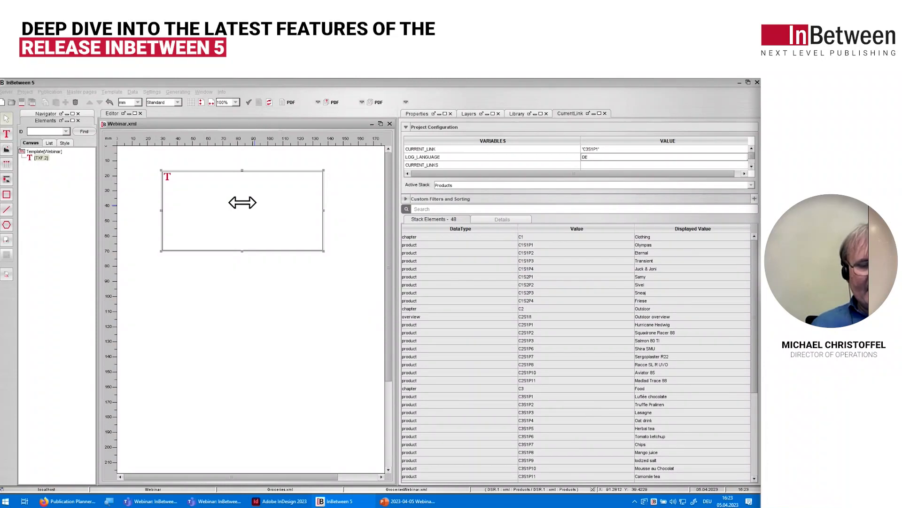
Step: Preview the ProductName text frame with its data and close the preview
right_click(255, 213)
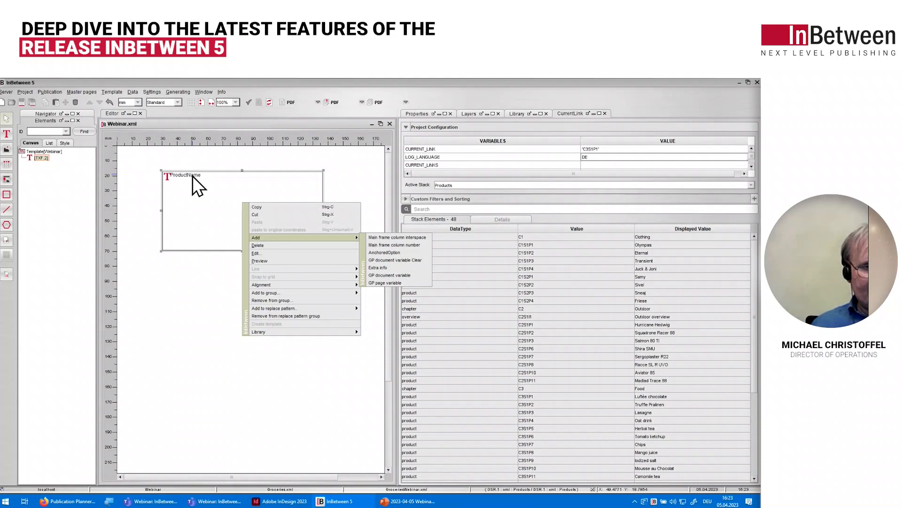
click(272, 262)
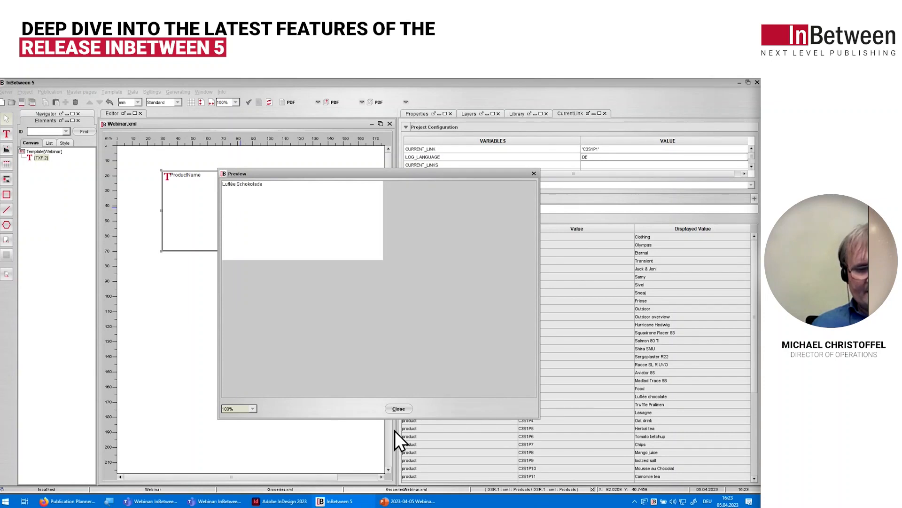
click(401, 412)
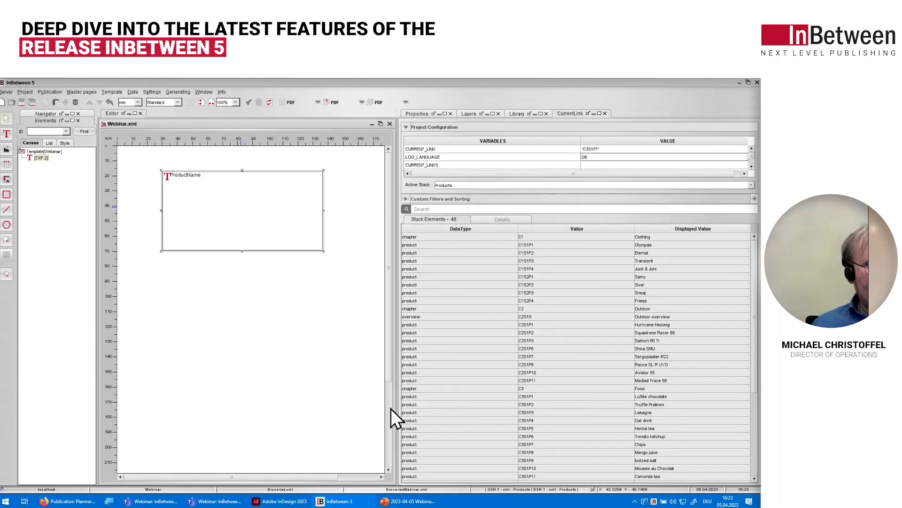
Step: Apply the Black background style to the ProductName text frame
click(66, 143)
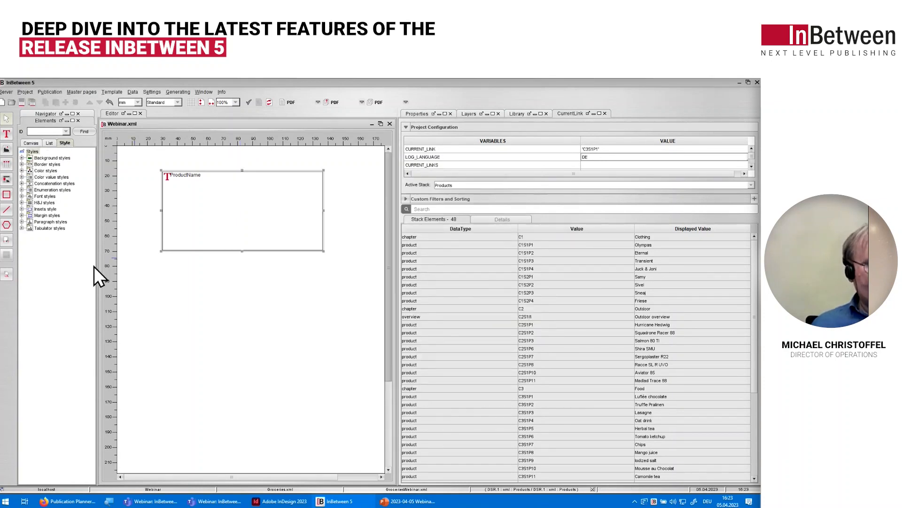
click(22, 159)
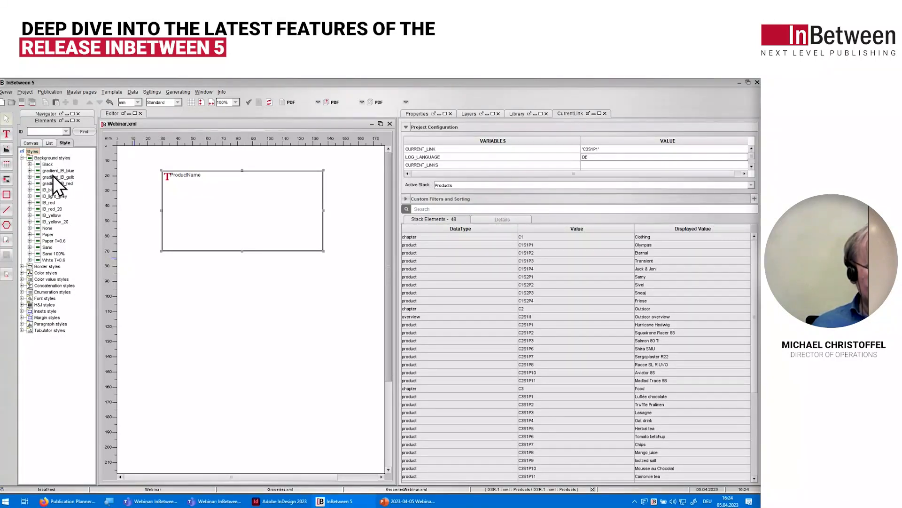
drag(45, 165, 227, 202)
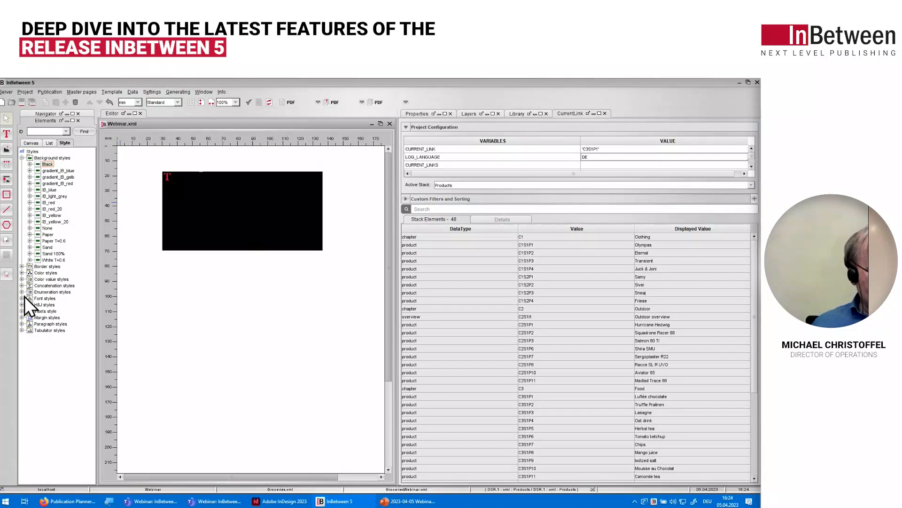
click(22, 158)
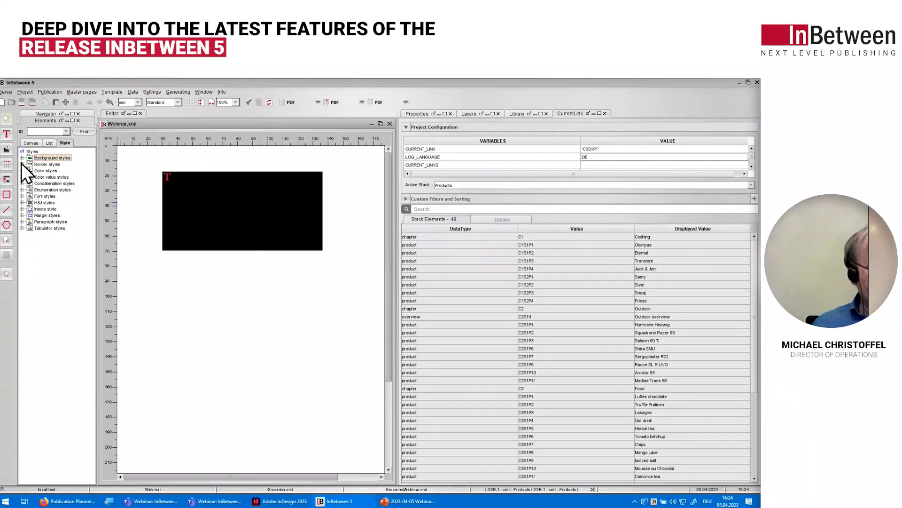
Step: Apply the center paragraph style and the yellow Roboto Black 20pt font style to the ProductName text frame
click(22, 222)
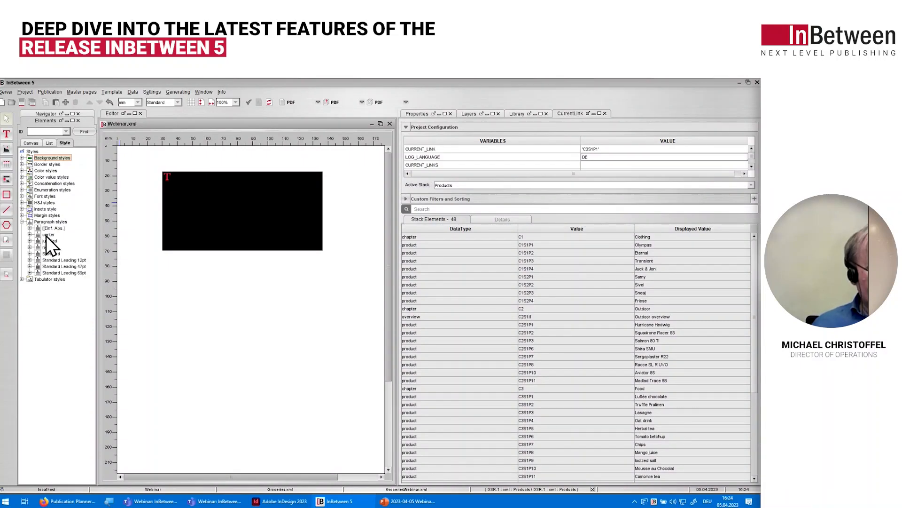
drag(46, 236, 249, 199)
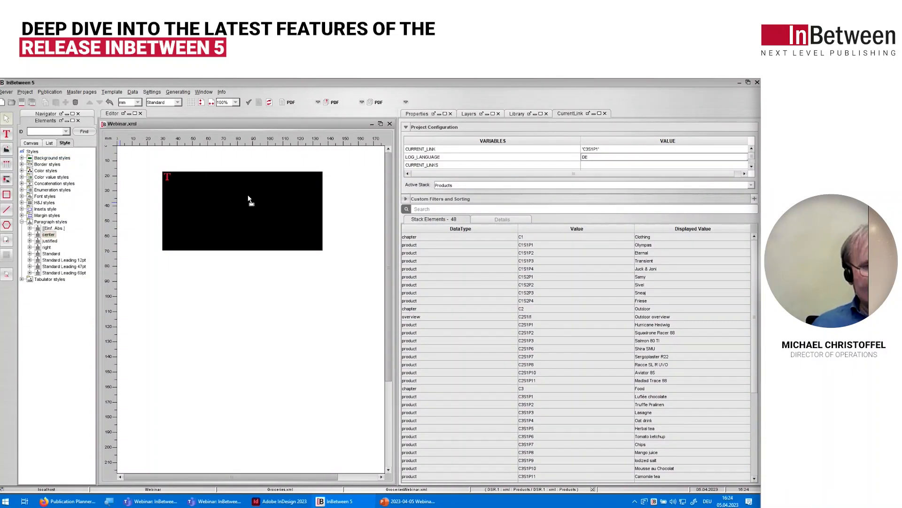
click(23, 222)
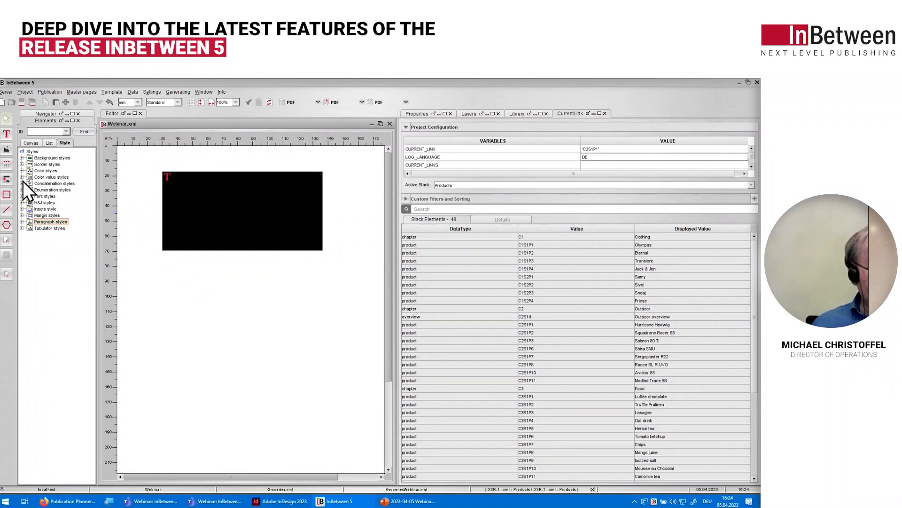
click(22, 196)
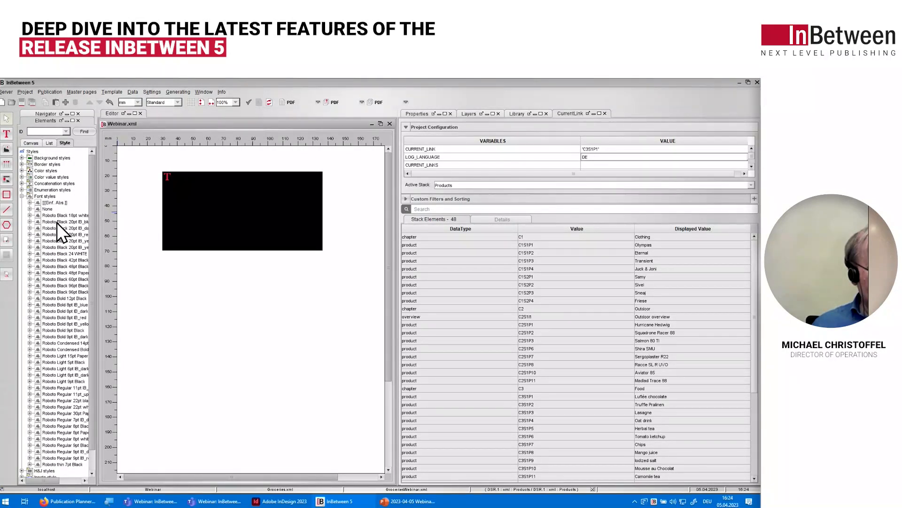
drag(58, 240, 251, 205)
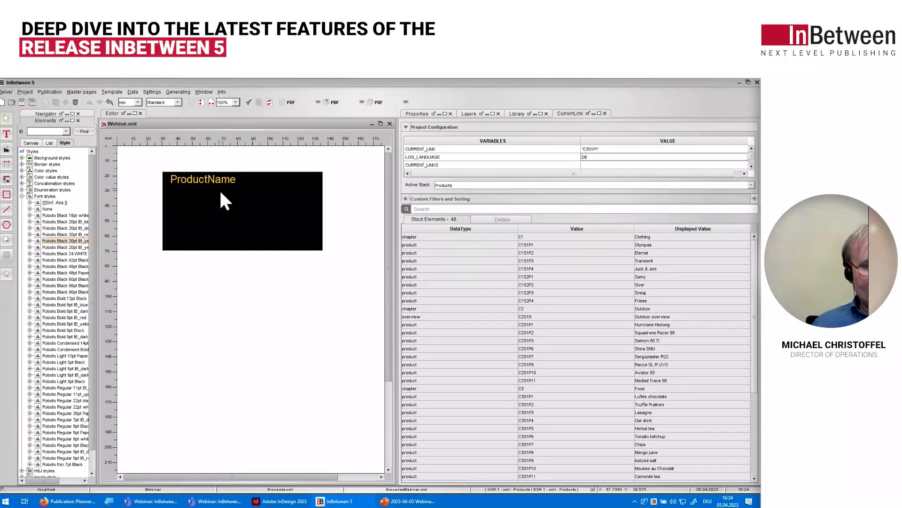
Step: Preview the styled ProductName text frame with its data and close the preview
right_click(257, 207)
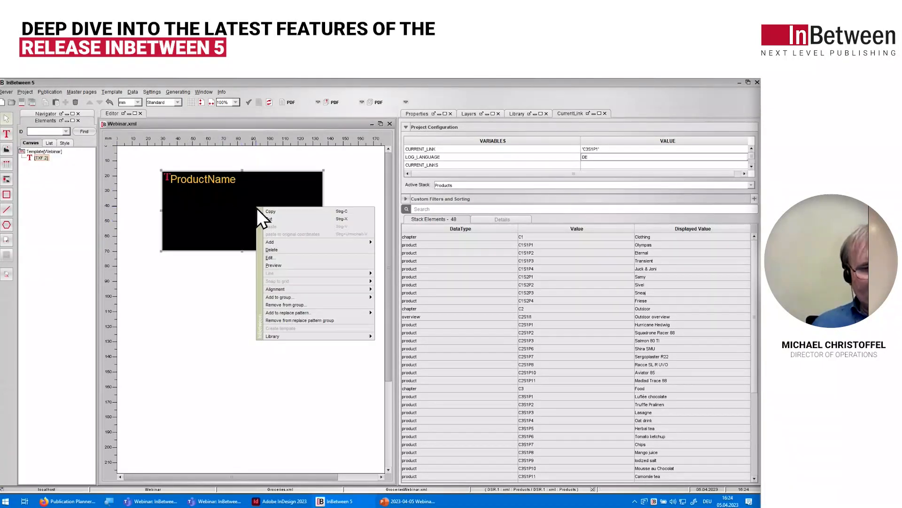
click(278, 265)
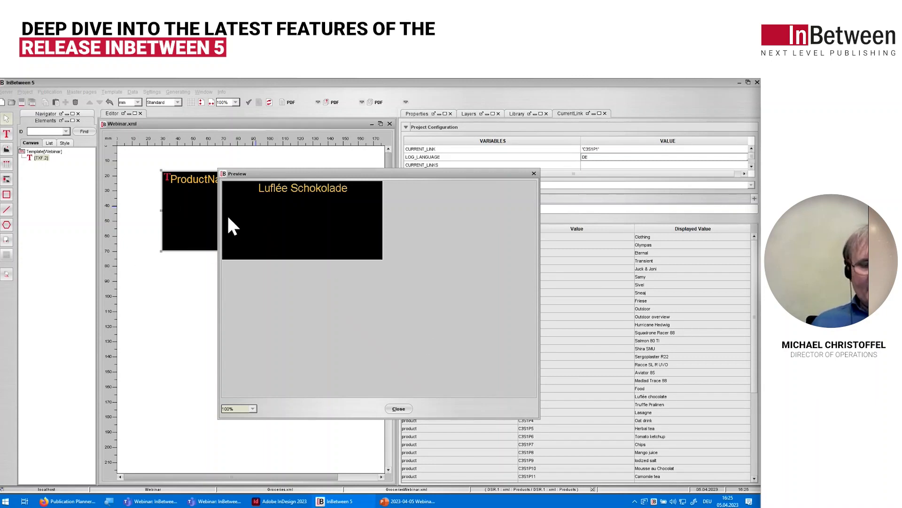
click(398, 408)
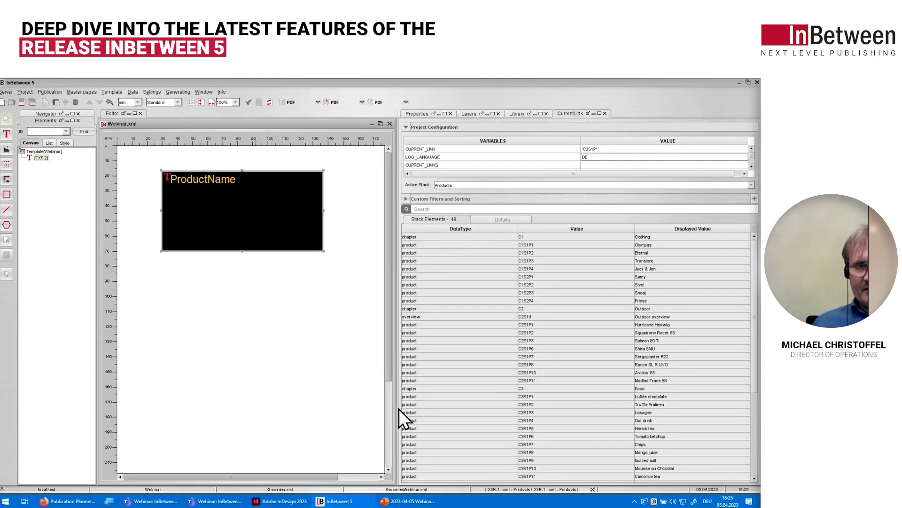
Step: Switch to the PowerPoint webinar presentation and run the slide show from the "New data query dialog" slide to the "Arithmetical operations" bullet slide
click(738, 82)
click(413, 500)
click(414, 500)
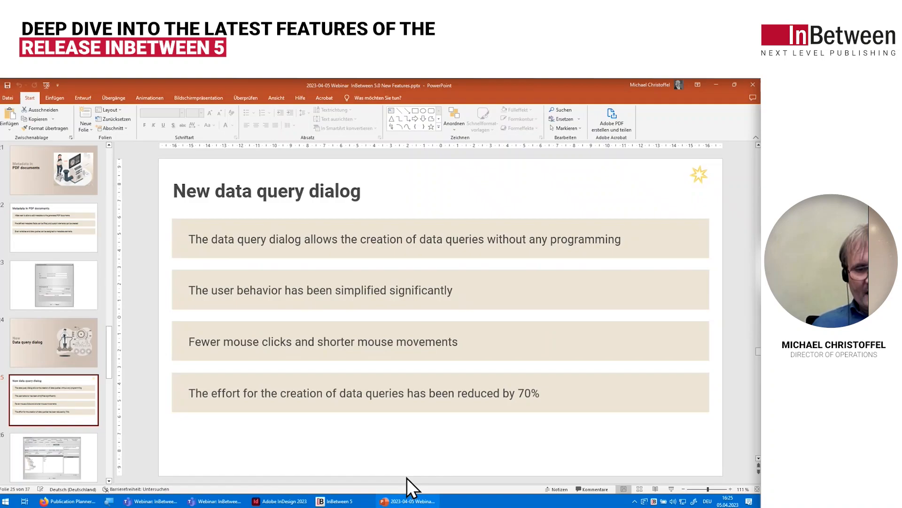
click(672, 489)
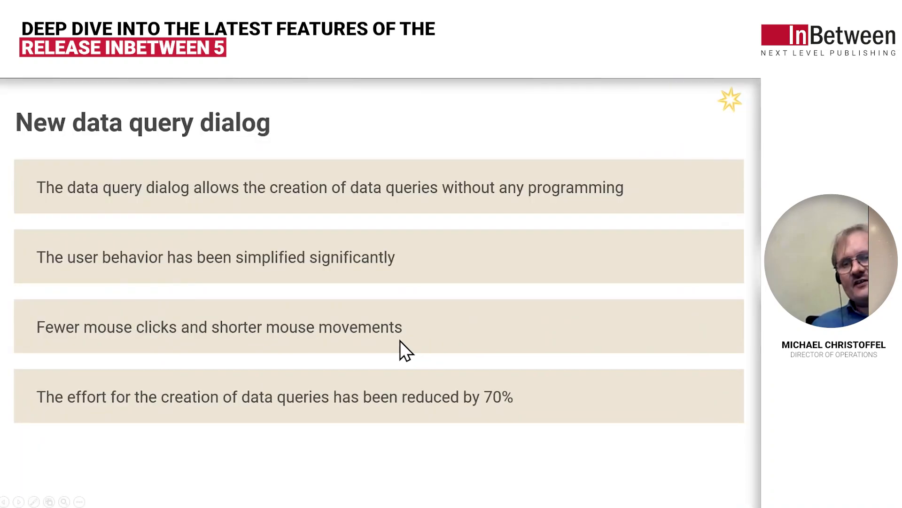
key(Right)
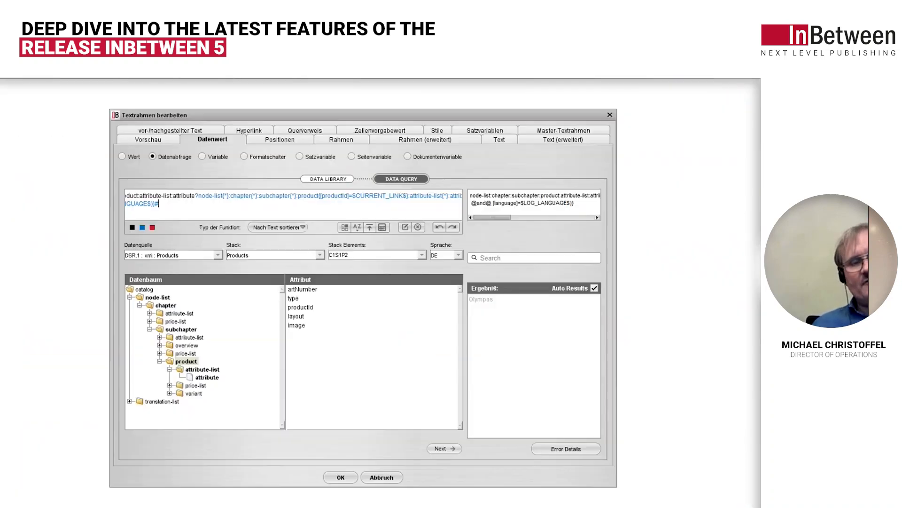
key(Right)
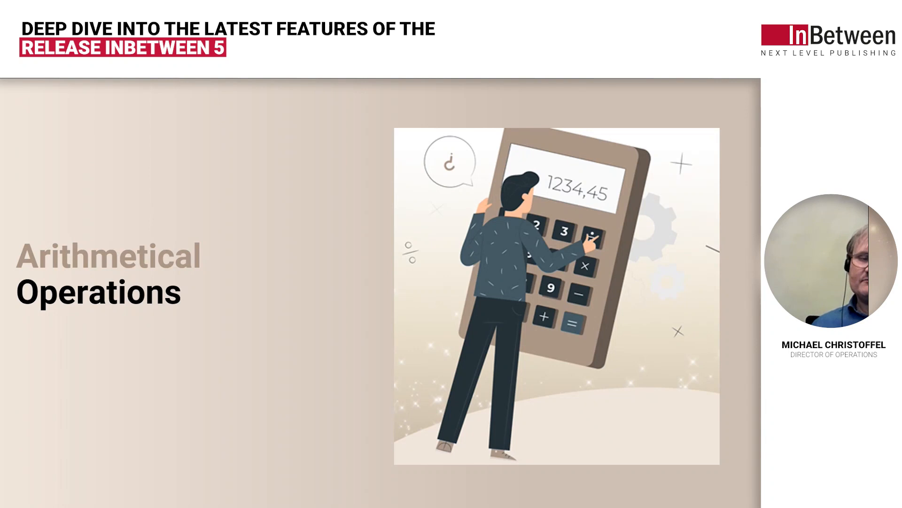
key(Right)
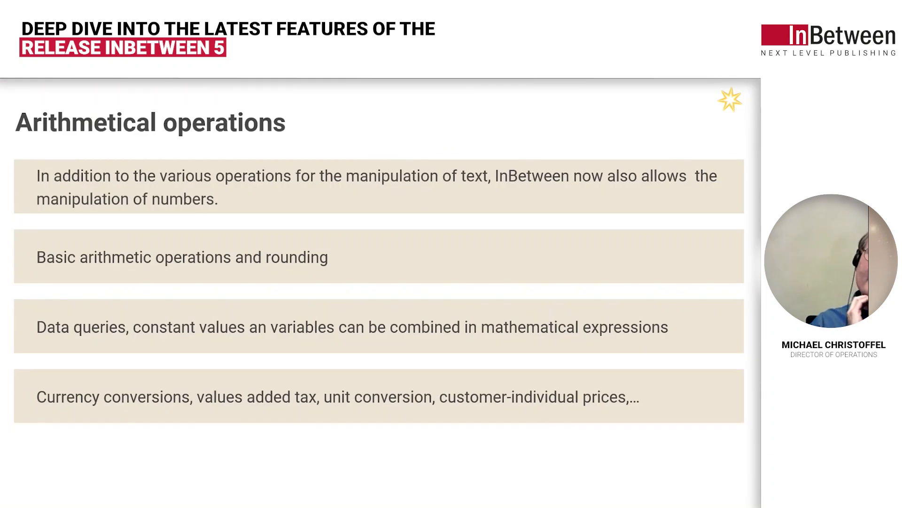
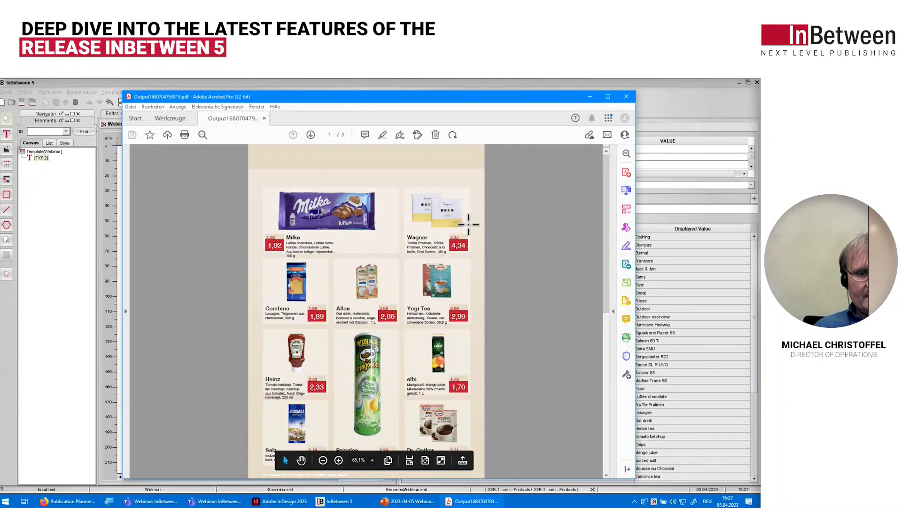
Step: Look through the groceries PDF pages to review the product prices, and close the PDF
scroll(469, 224, down, 3)
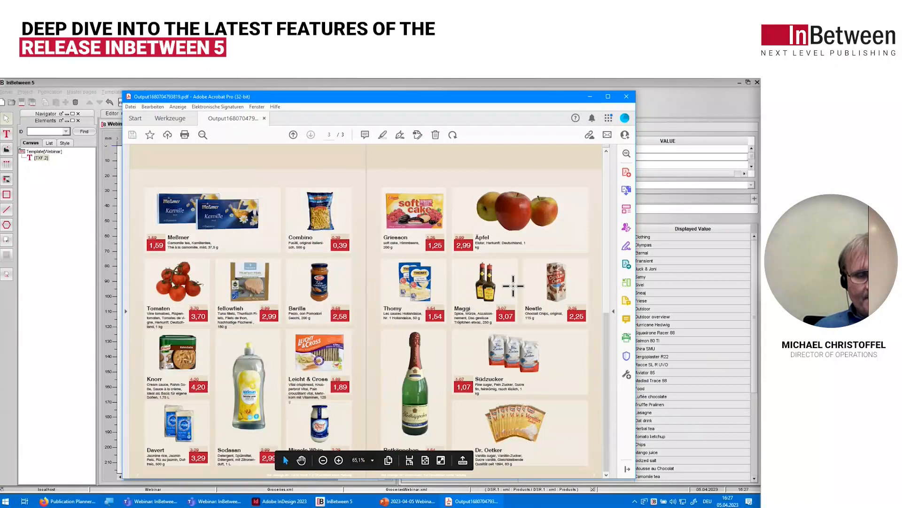
scroll(487, 277, up, 3)
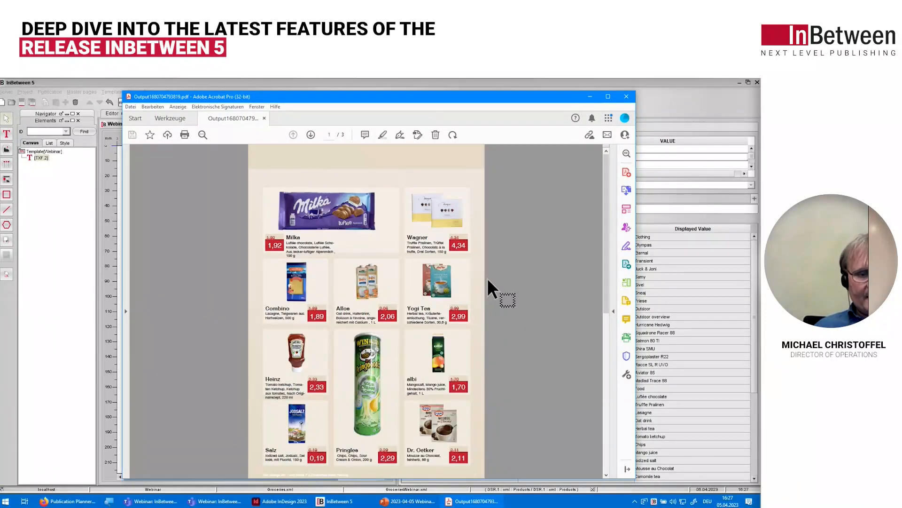
scroll(487, 278, down, 3)
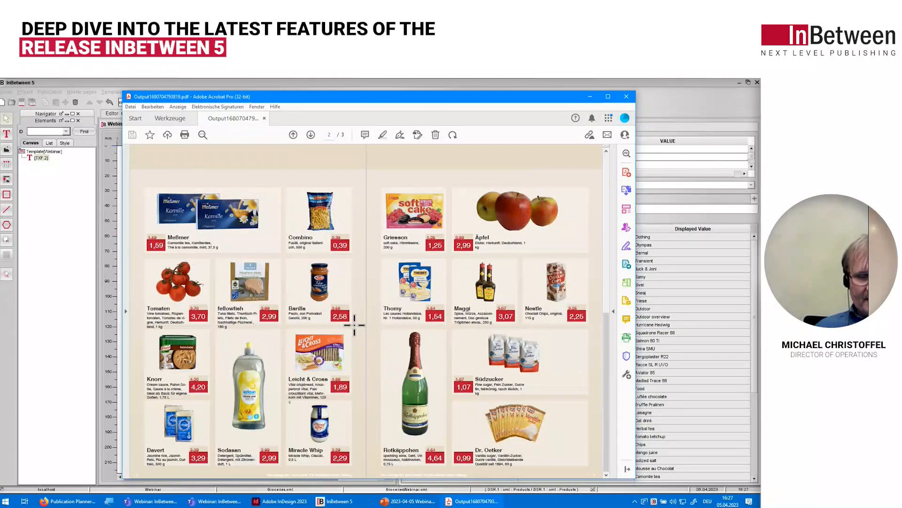
scroll(355, 325, up, 2)
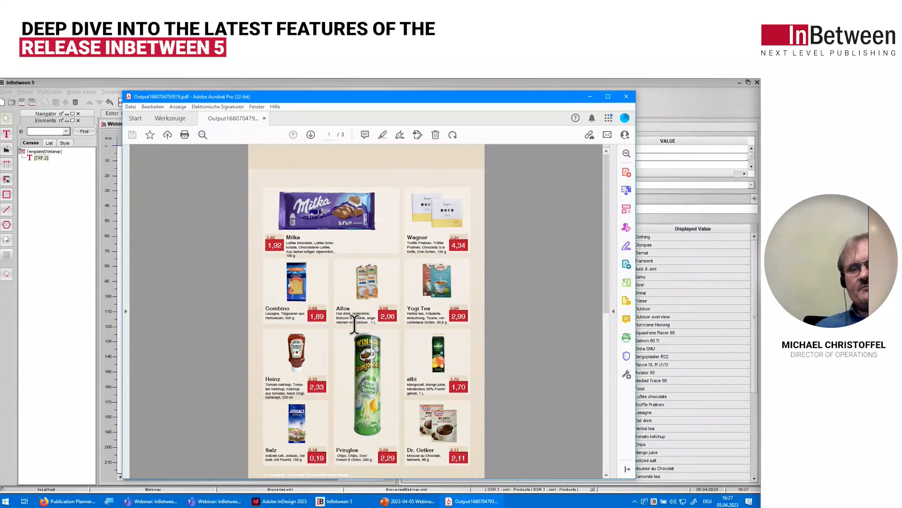
click(625, 97)
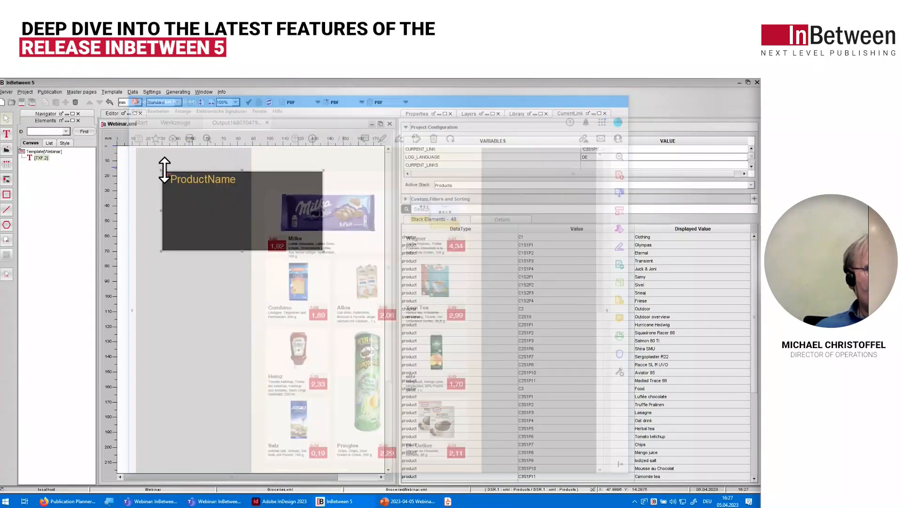
Step: Check the definition of the price_discount variable in the project variables and close the settings
click(17, 93)
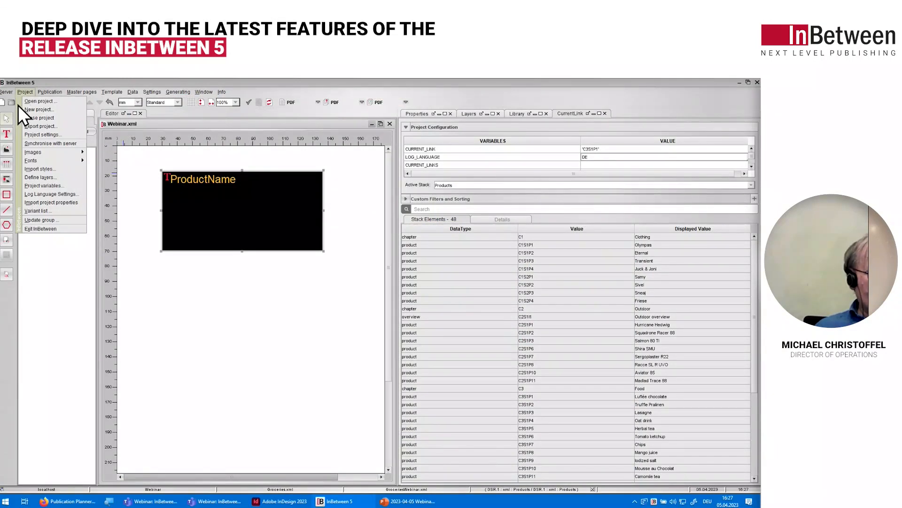
click(38, 185)
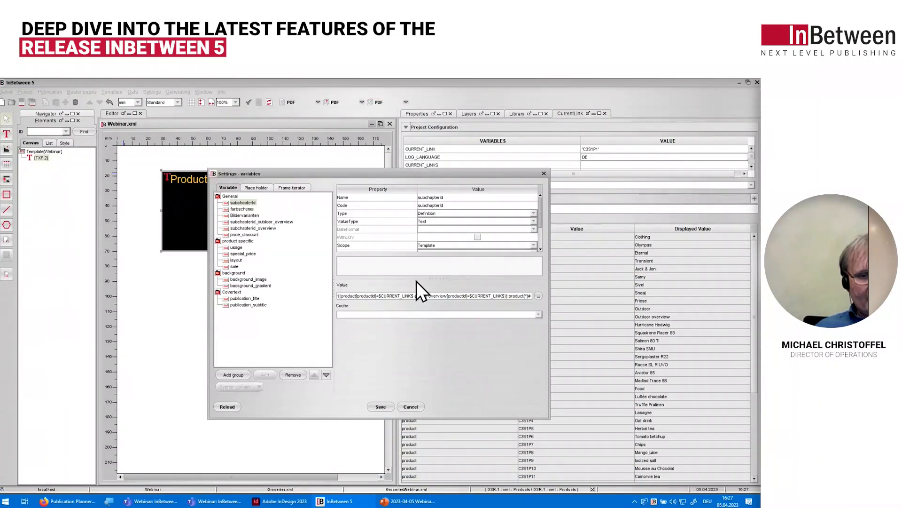
click(242, 234)
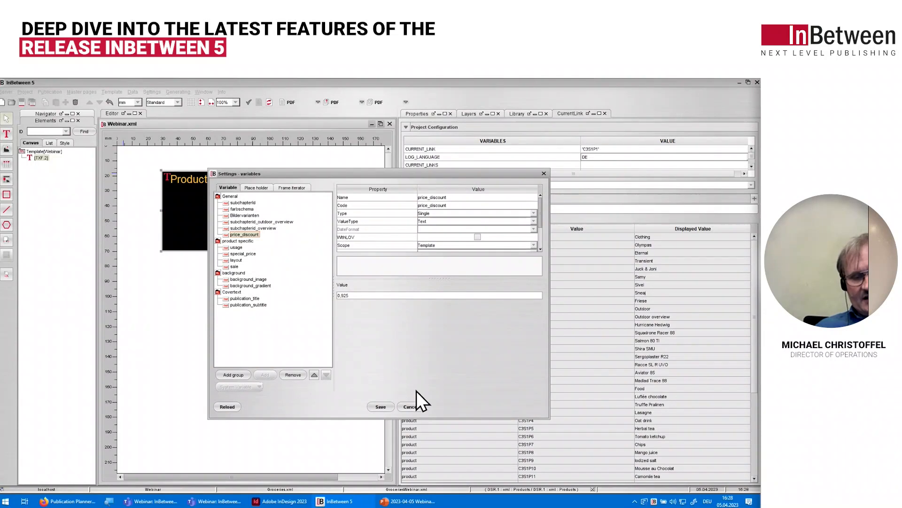
click(544, 174)
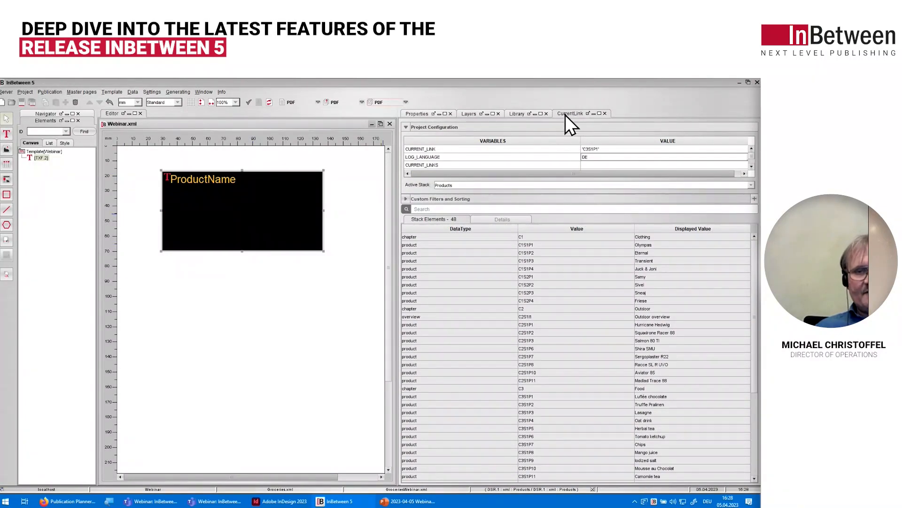
Step: Open the gro_campaign_price query from the groceries library for editing and evaluate it for C3S1P1
click(518, 115)
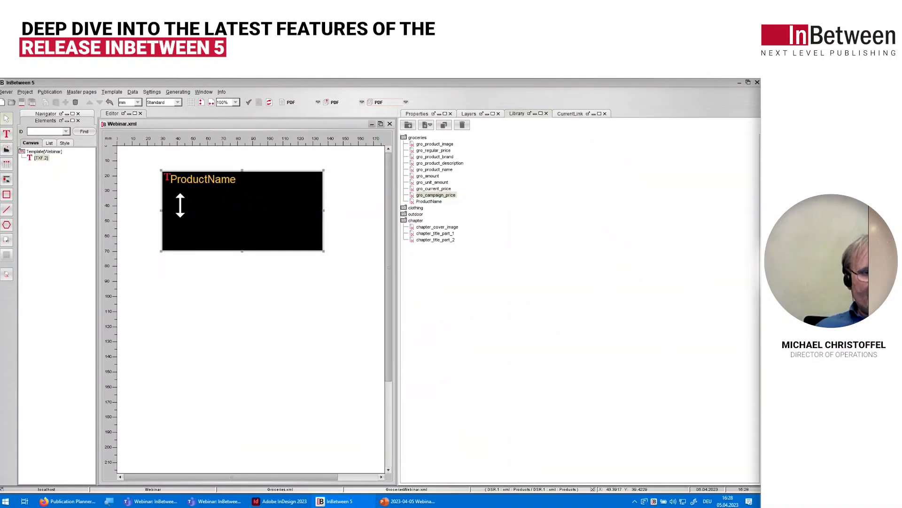
right_click(434, 198)
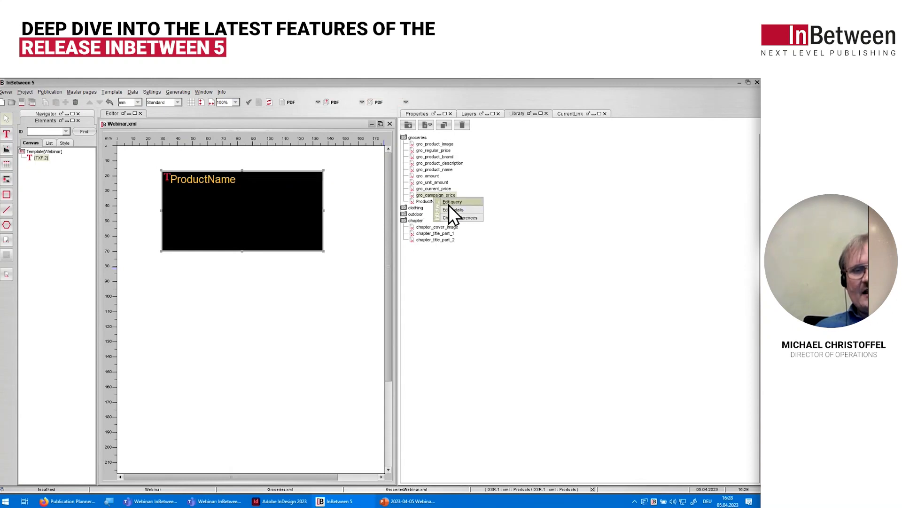
click(449, 203)
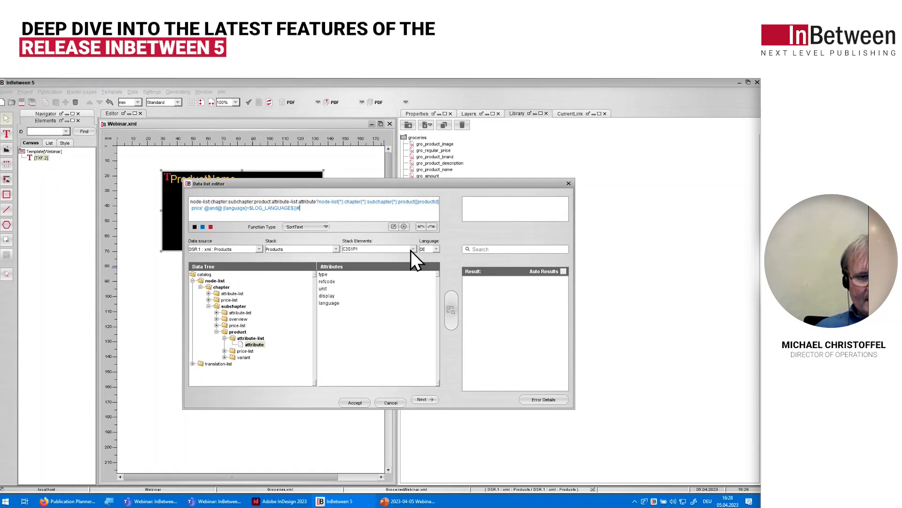
click(449, 307)
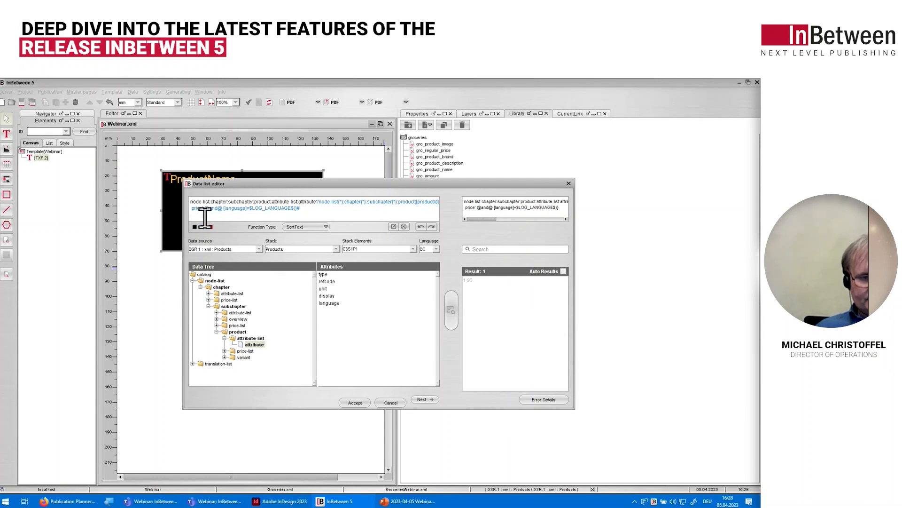
Step: Wrap the query's attribute in a Mul function that multiplies it by the price_discount variable, with comma as decimal separator
click(394, 227)
click(243, 259)
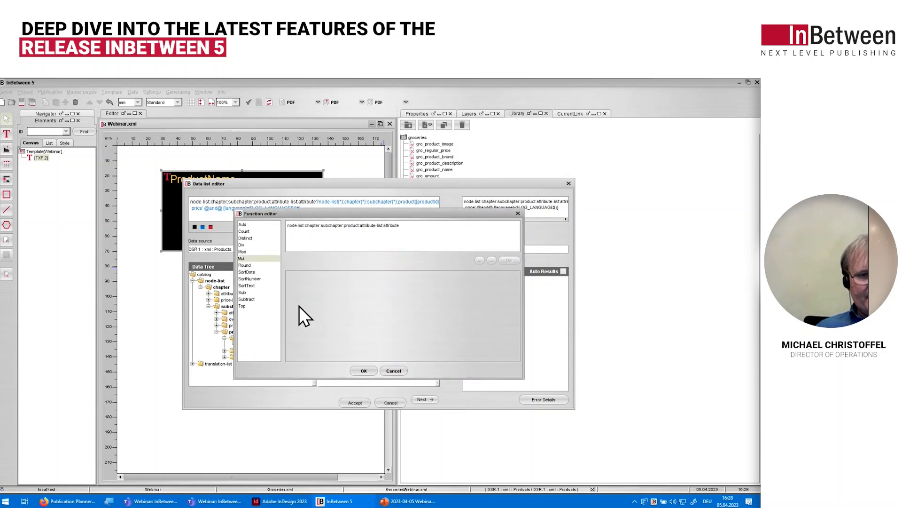
double_click(243, 259)
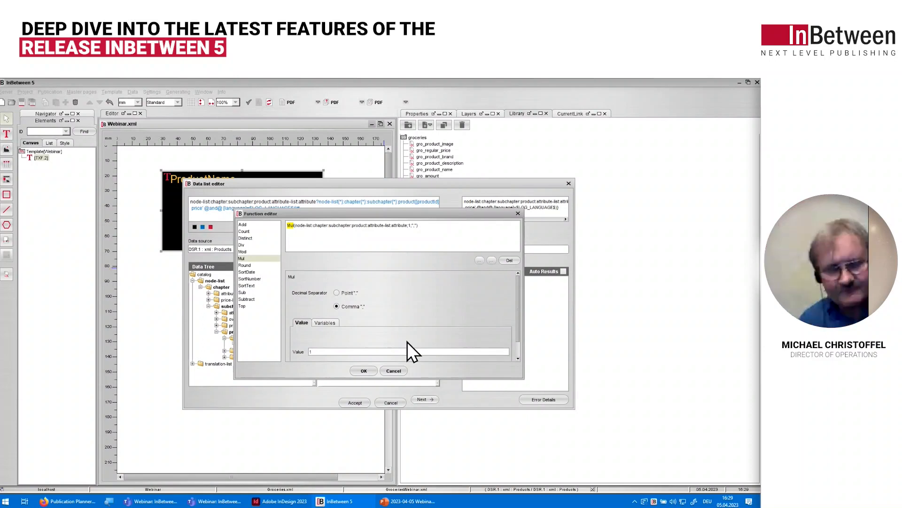
click(311, 352)
key(BackSpace)
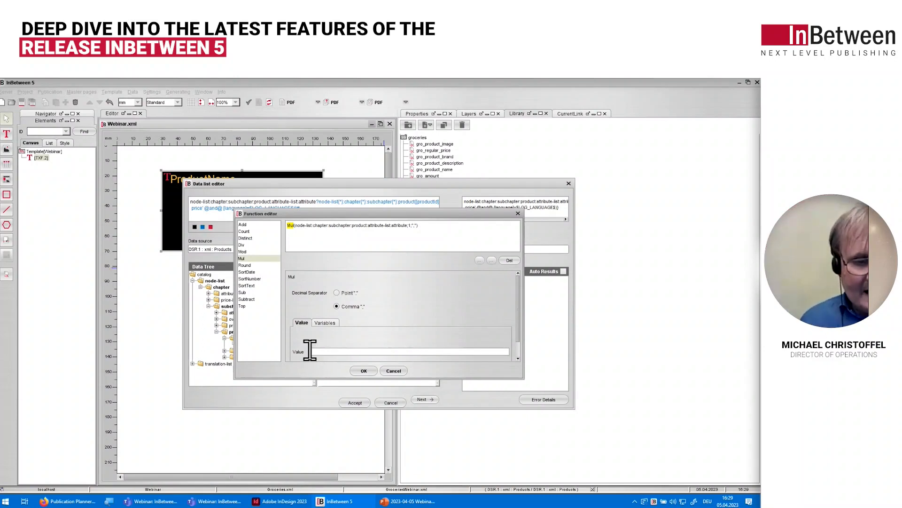
click(323, 323)
drag(441, 379, 445, 413)
scroll(435, 370, down, 2)
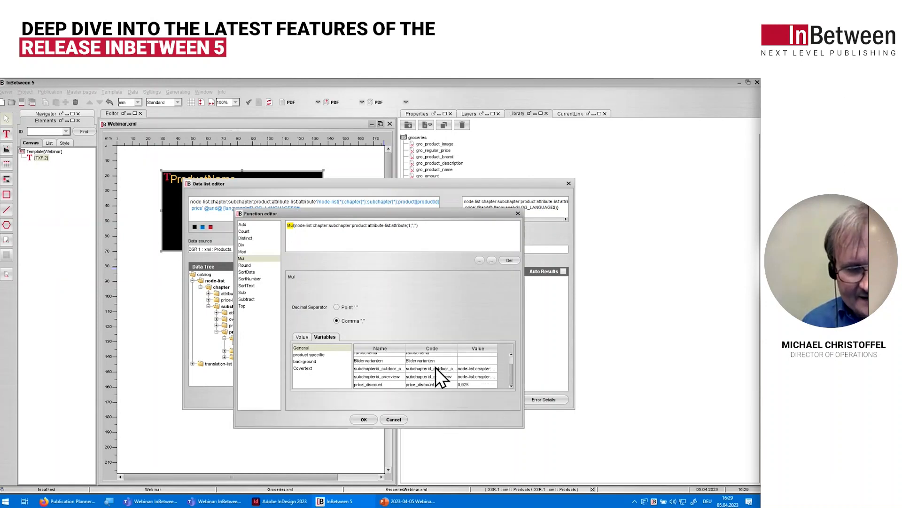
double_click(374, 385)
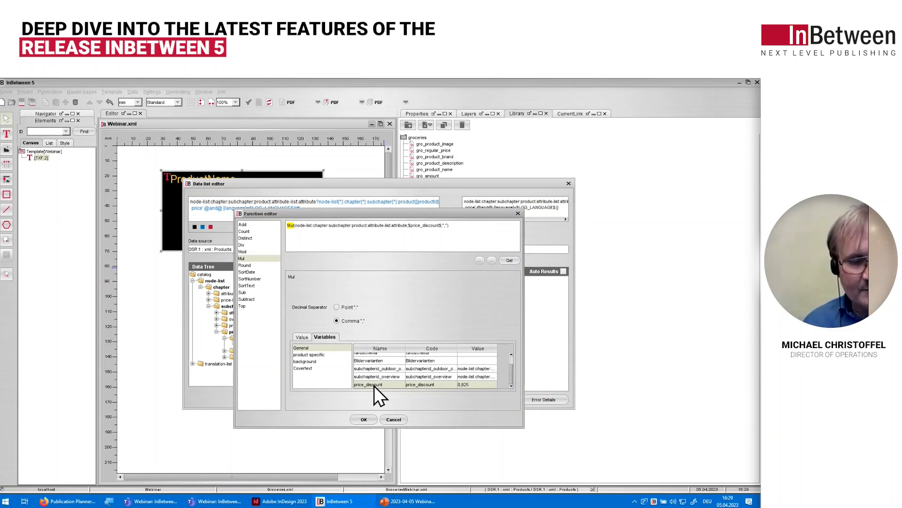
click(362, 419)
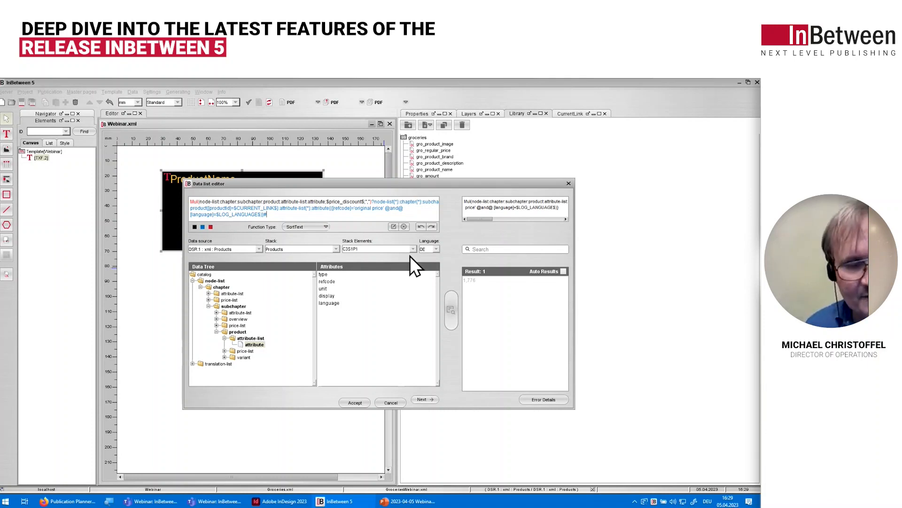
Step: Add a Round function around the multiplication with comma separator and 2 decimal places, and evaluate the query
click(394, 226)
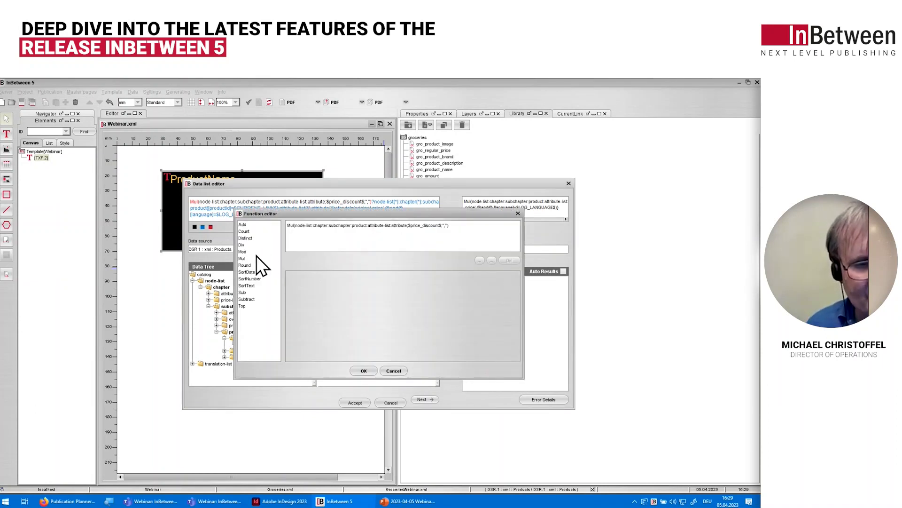
click(244, 266)
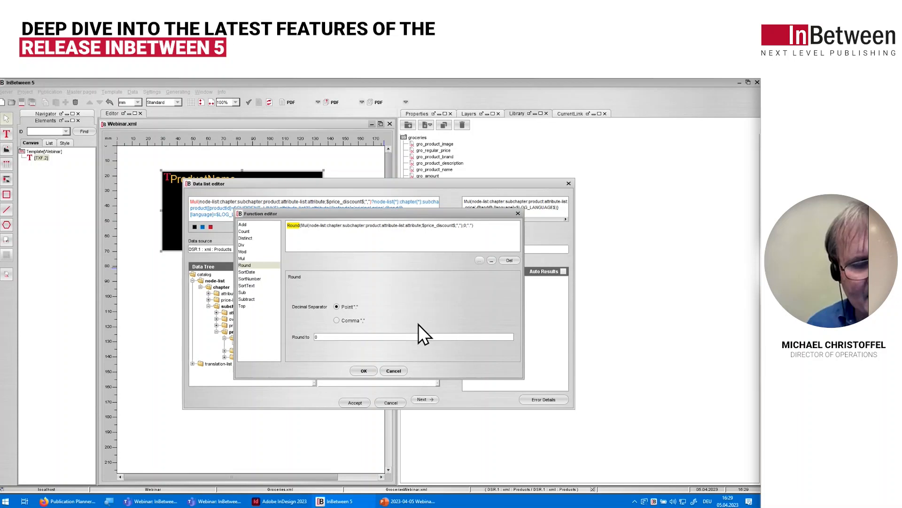
click(336, 321)
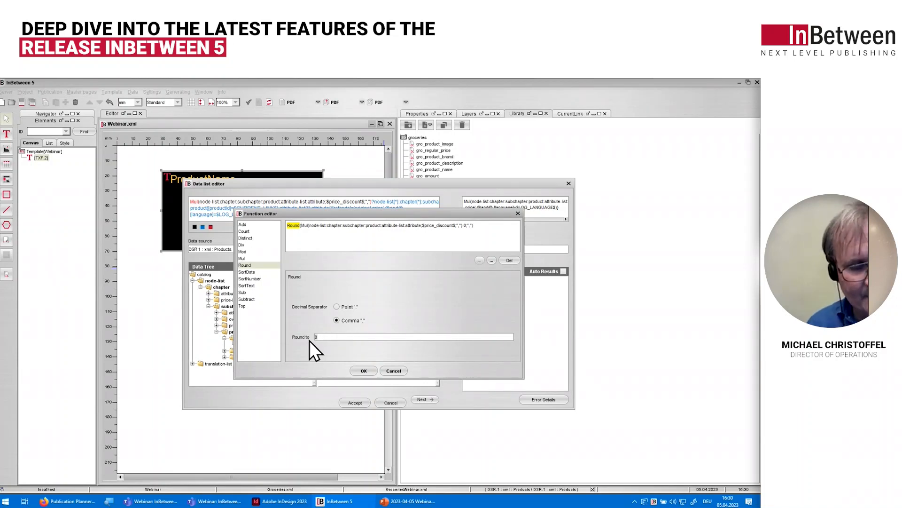
click(366, 370)
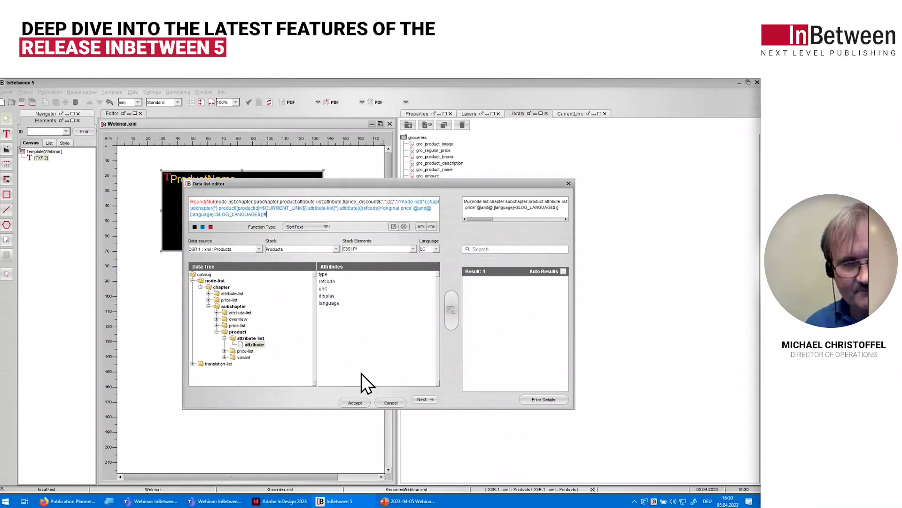
click(451, 308)
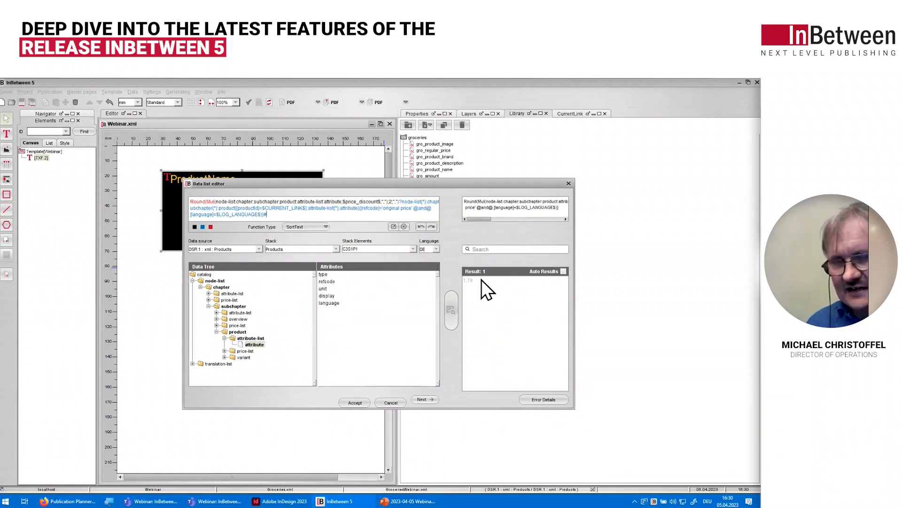
Step: Test the rounded price query on stack element C3S1P2 and accept the edited query
click(413, 250)
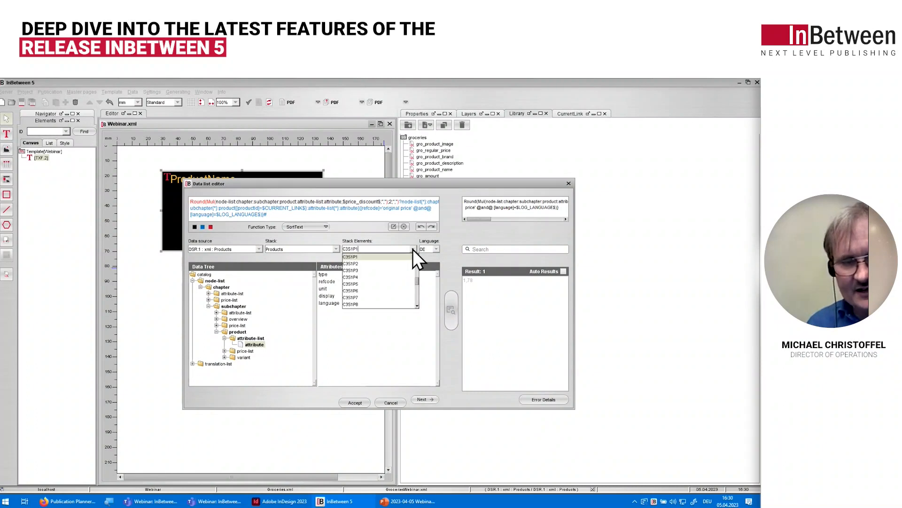
click(359, 267)
click(451, 316)
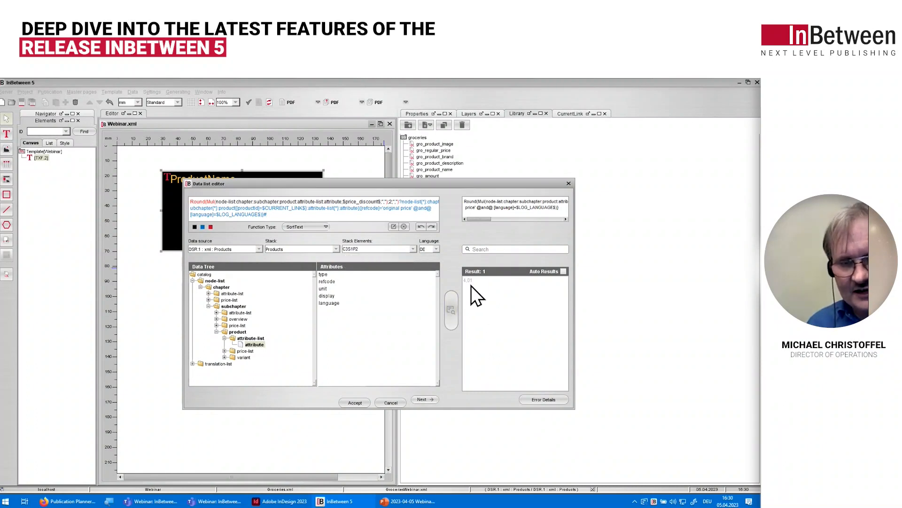
click(356, 403)
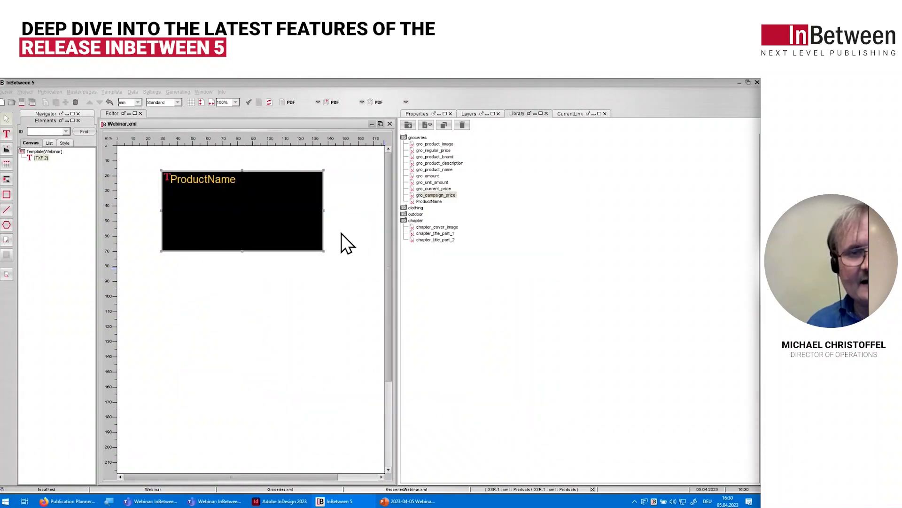
Step: Generate the publication PDF, review the discounted campaign prices on its pages, and close it
click(382, 105)
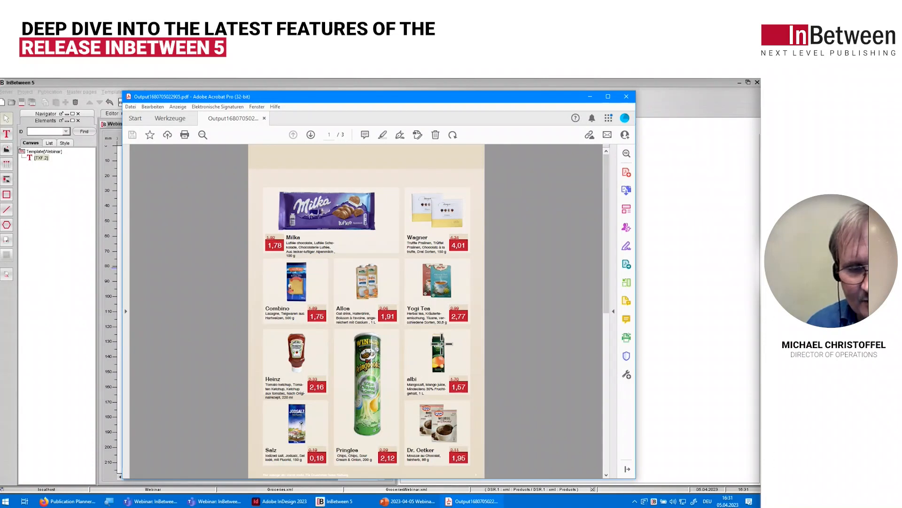
scroll(444, 344, down, 3)
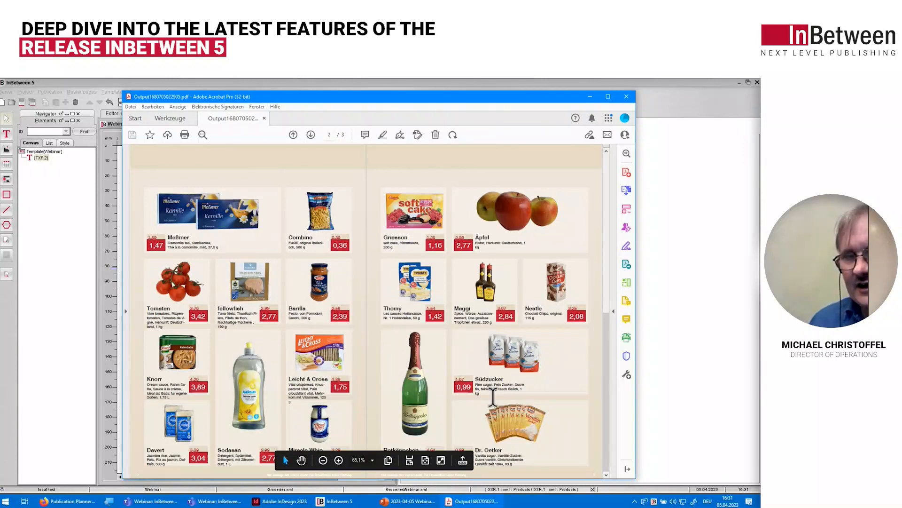
click(631, 96)
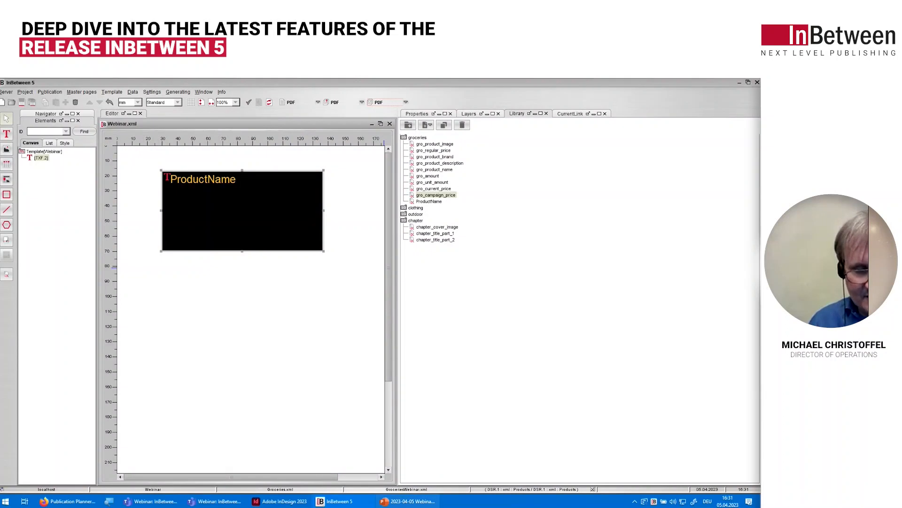
Step: Switch to the PowerPoint webinar presentation and run the slide show from "Arithmetical operations" to the "Enhanced user administration" bullet slide
click(407, 501)
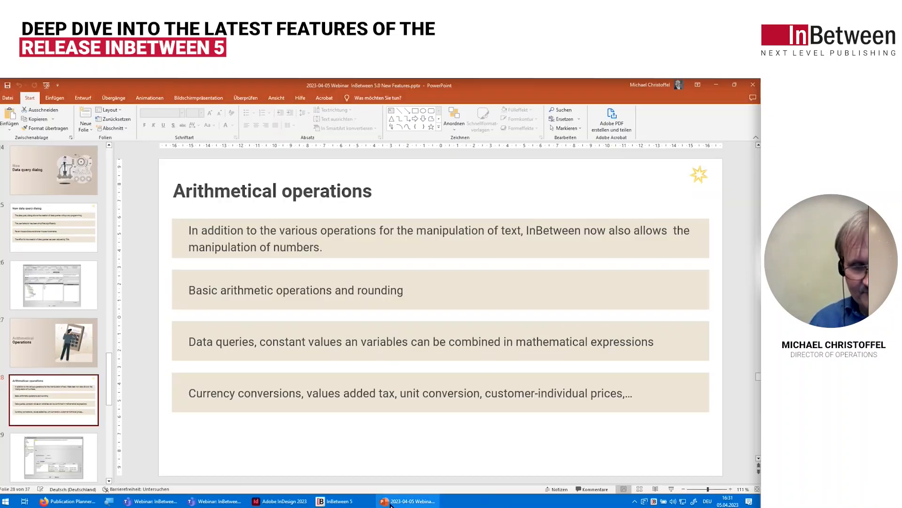
click(671, 489)
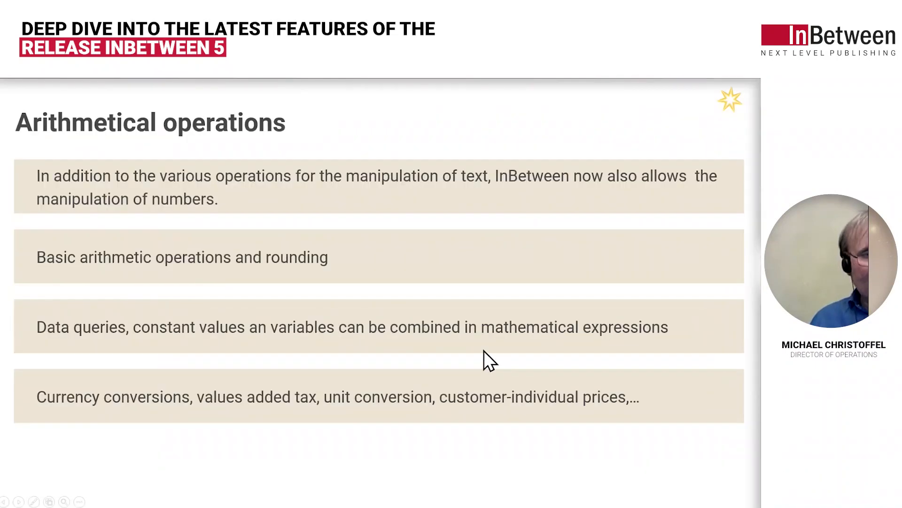
click(484, 349)
click(484, 348)
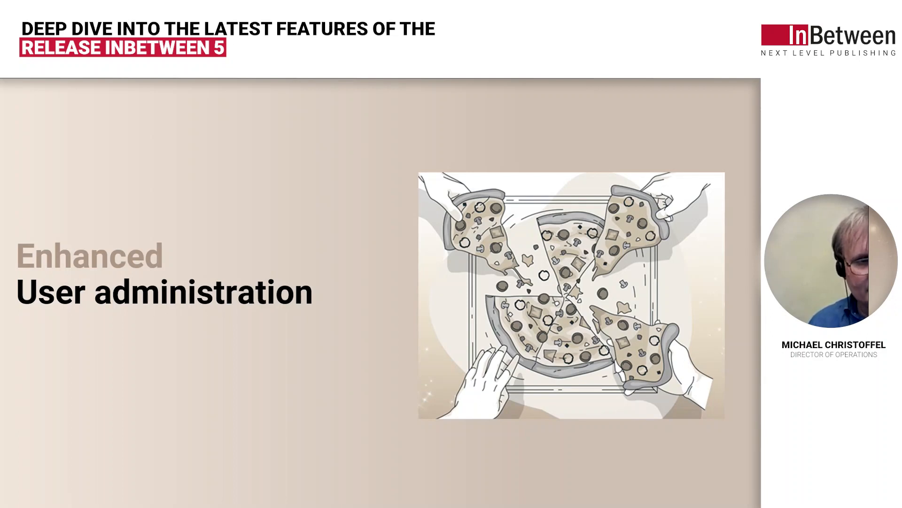
key(Right)
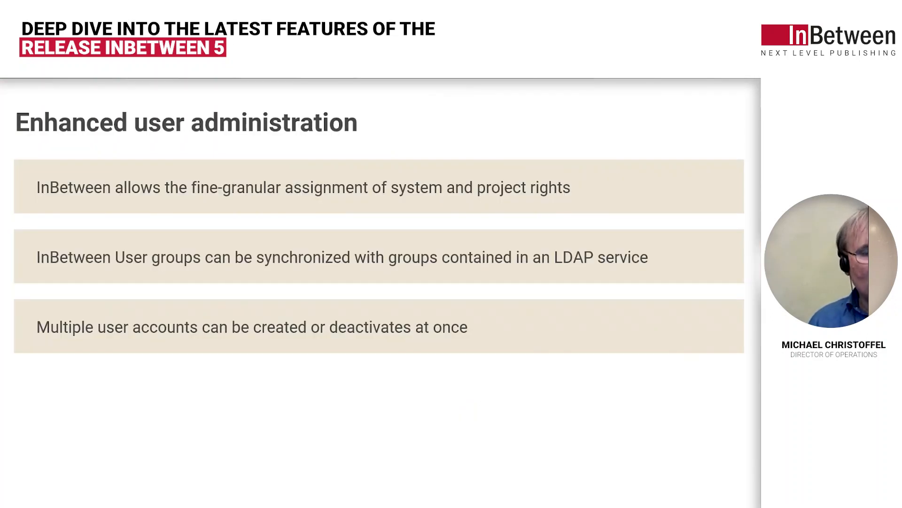